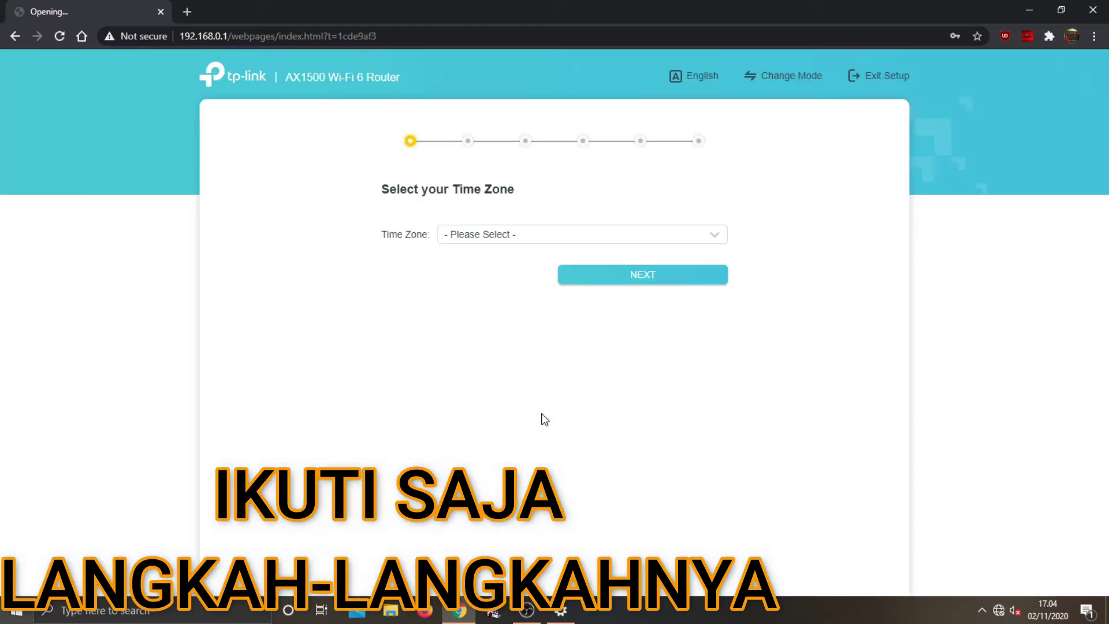
Set the wizard's time zone to (UTC+08:00) Kuala Lumpur, Singapore and continue
click(501, 236)
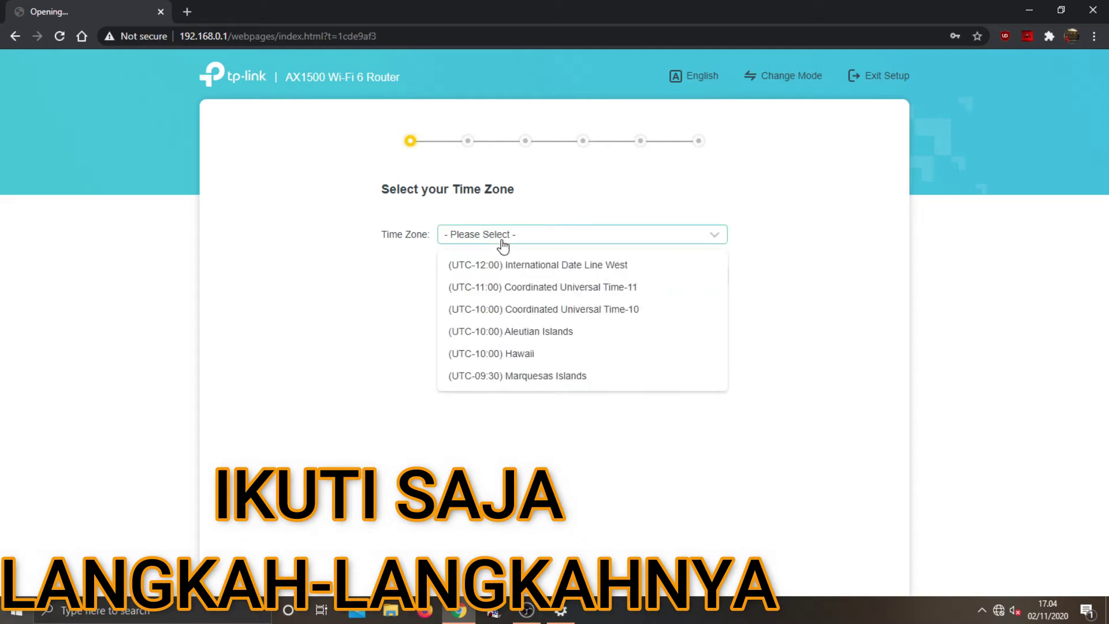
scroll(519, 332, down, 14)
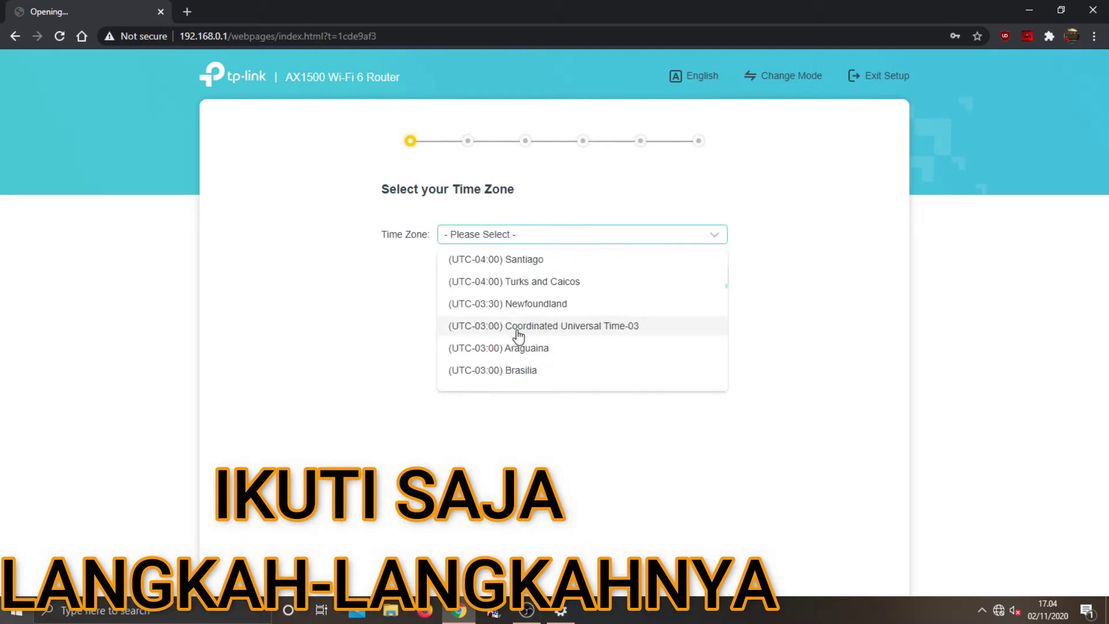
scroll(516, 332, down, 10)
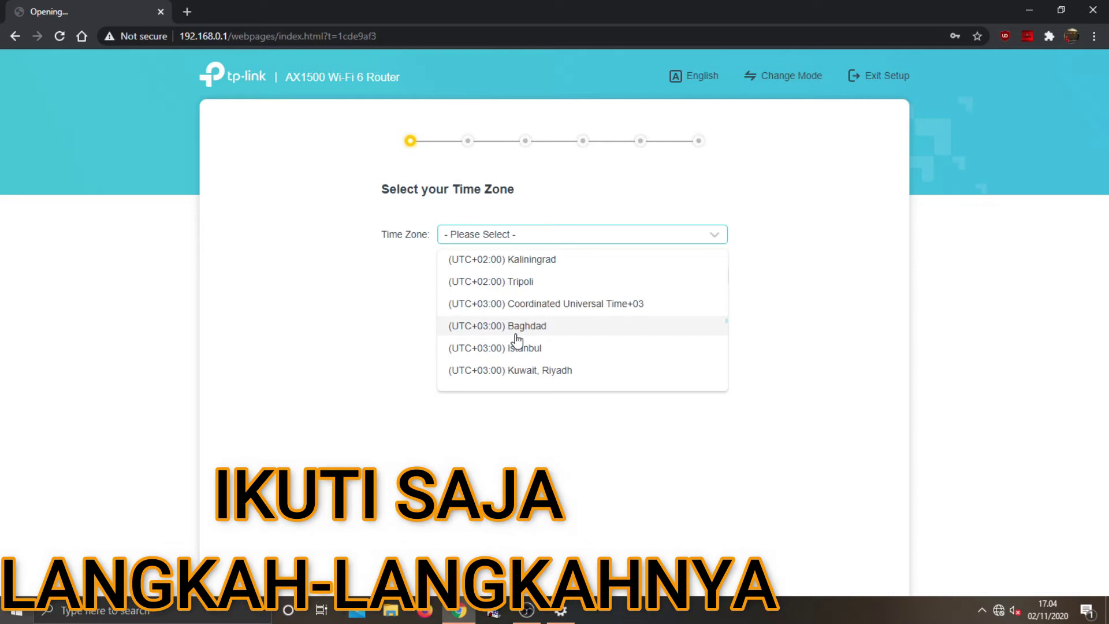
scroll(515, 336, down, 10)
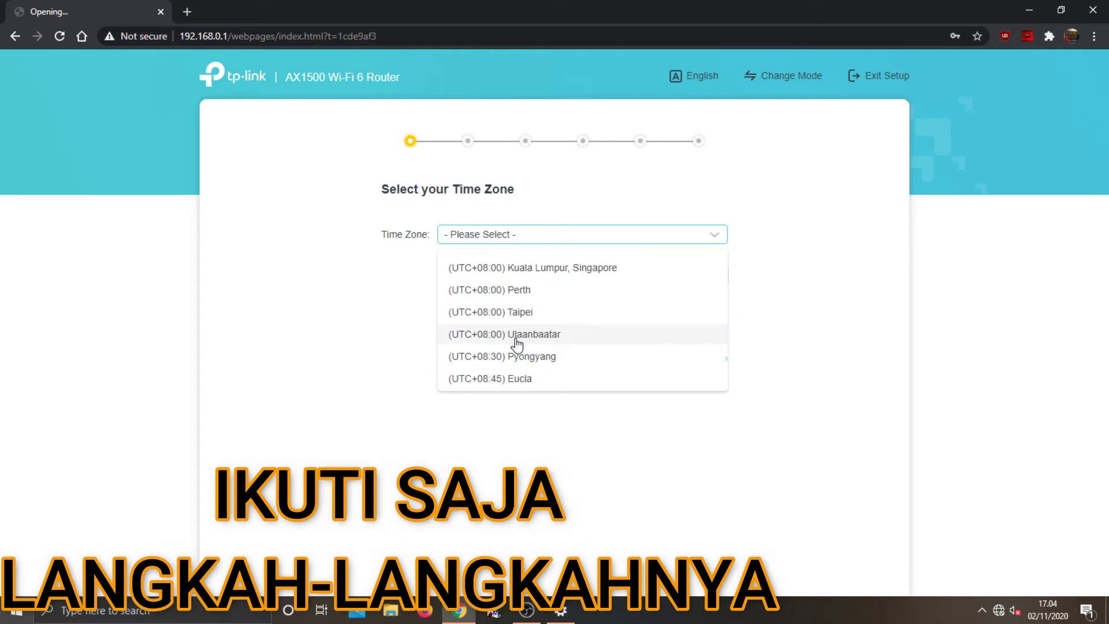
click(515, 271)
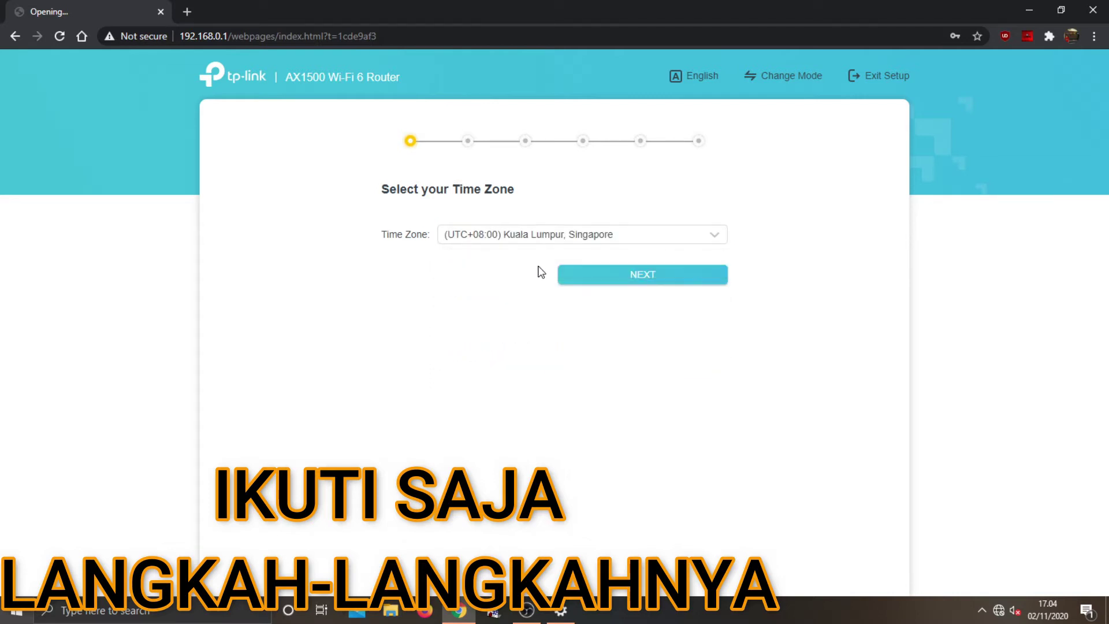
click(604, 275)
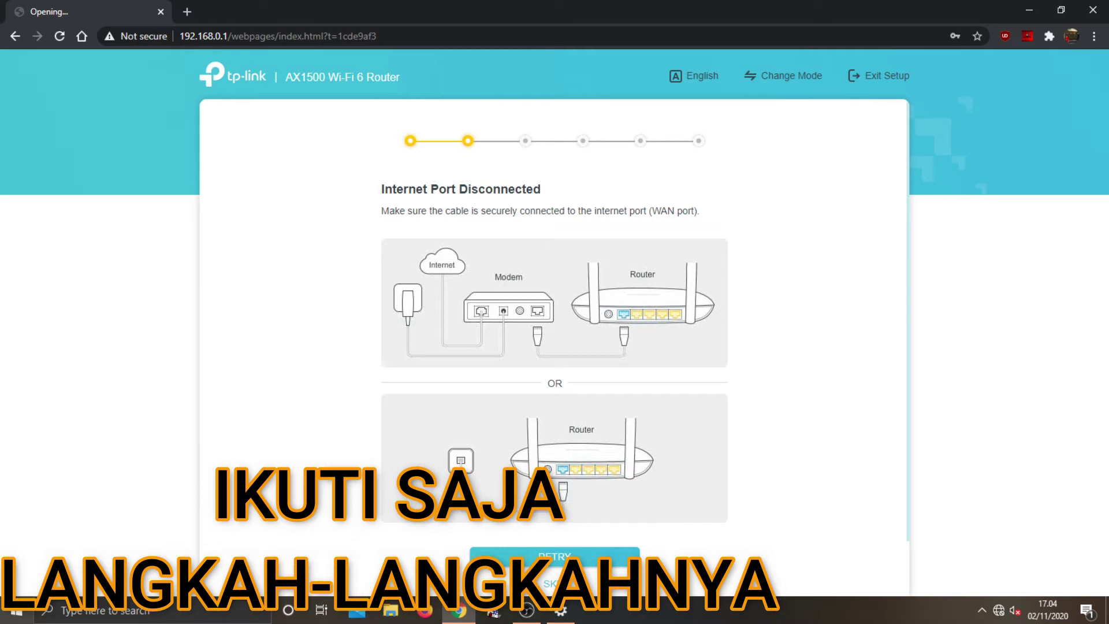
Retry the Internet port check, then choose Static IP as the connection type
click(499, 555)
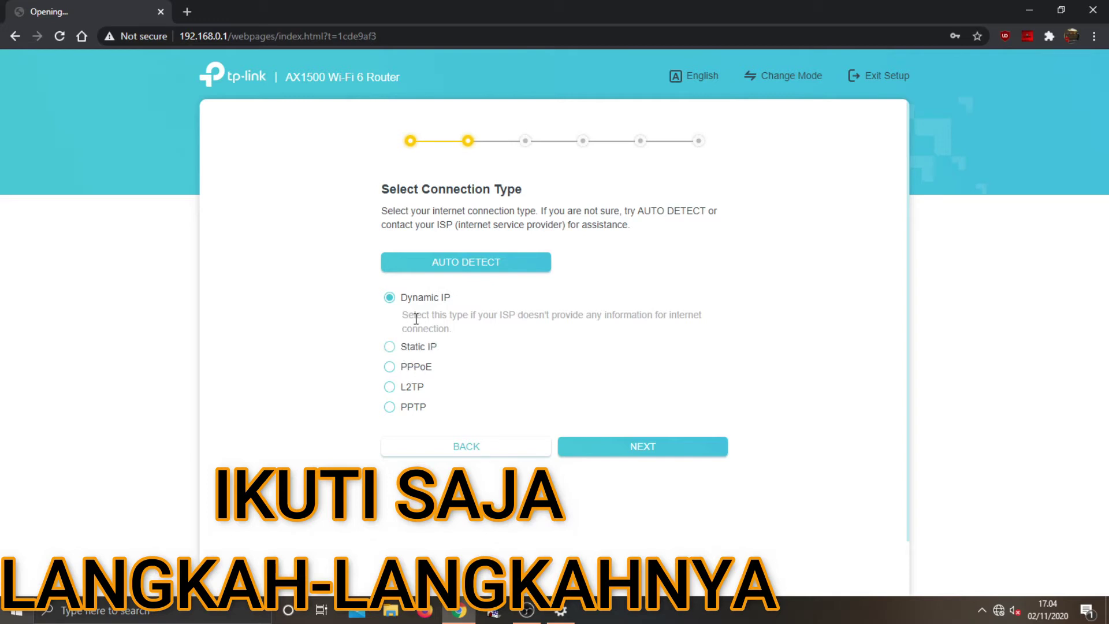
click(416, 347)
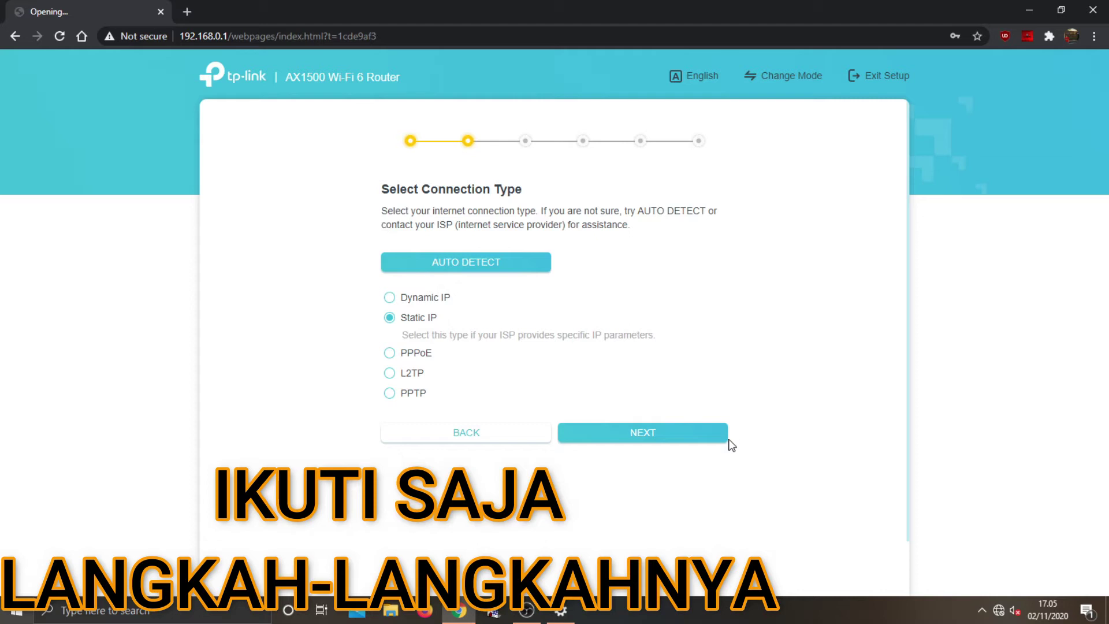
click(705, 441)
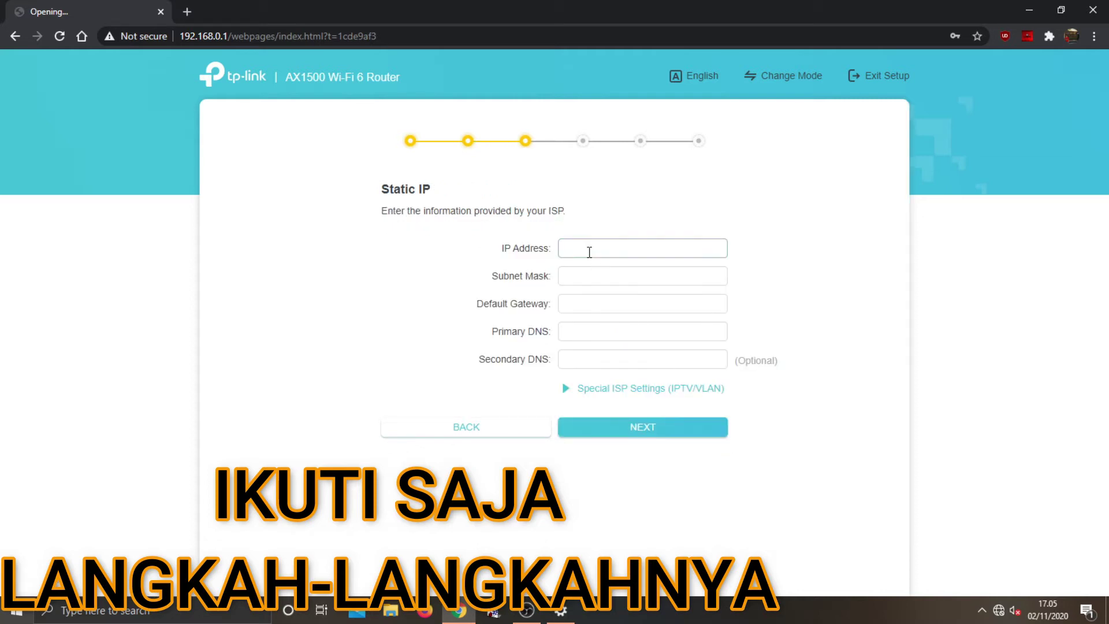
Enter IP 192.168.2.14 and subnet mask 255.255.255 in the Static IP form, then go back
text(192.168.2.12)
key(BackSpace)
text(14)
click(608, 268)
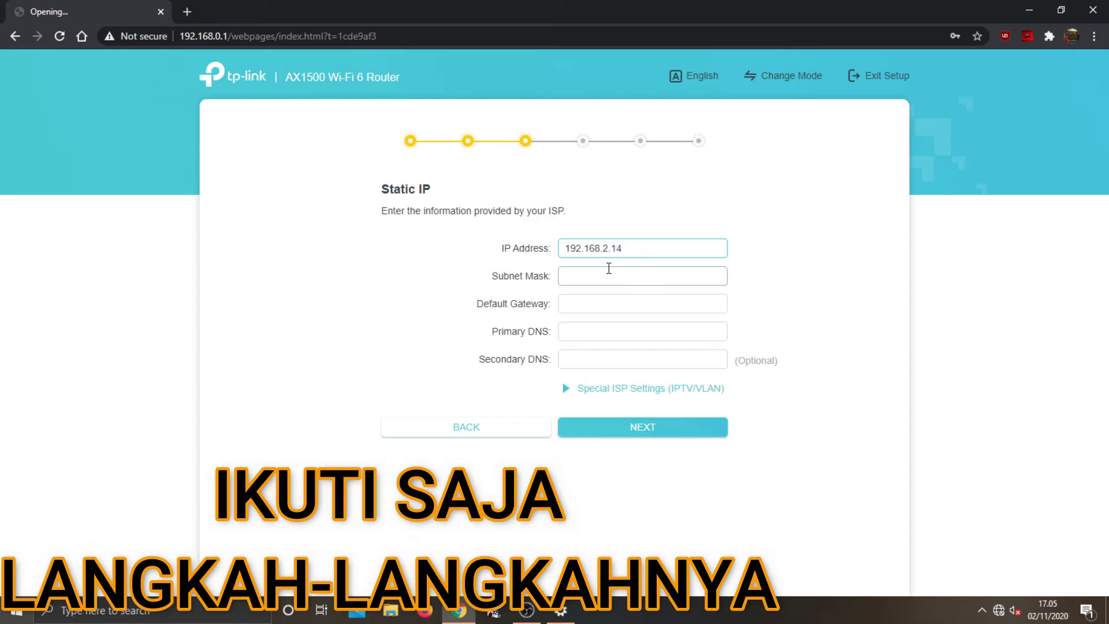
text(255)
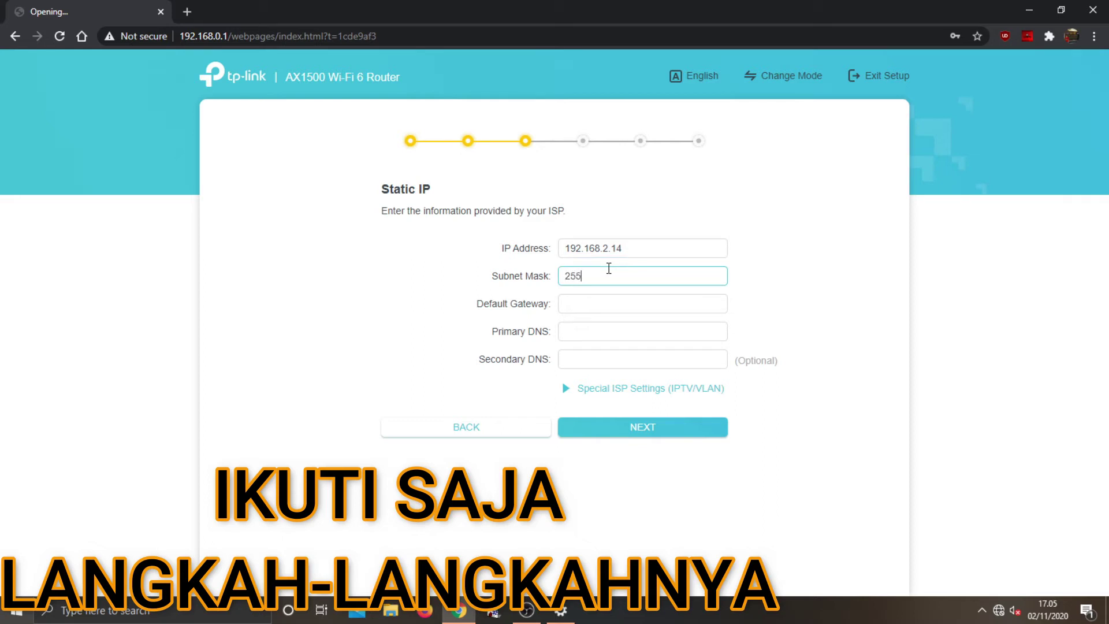
text(.255.255)
click(491, 429)
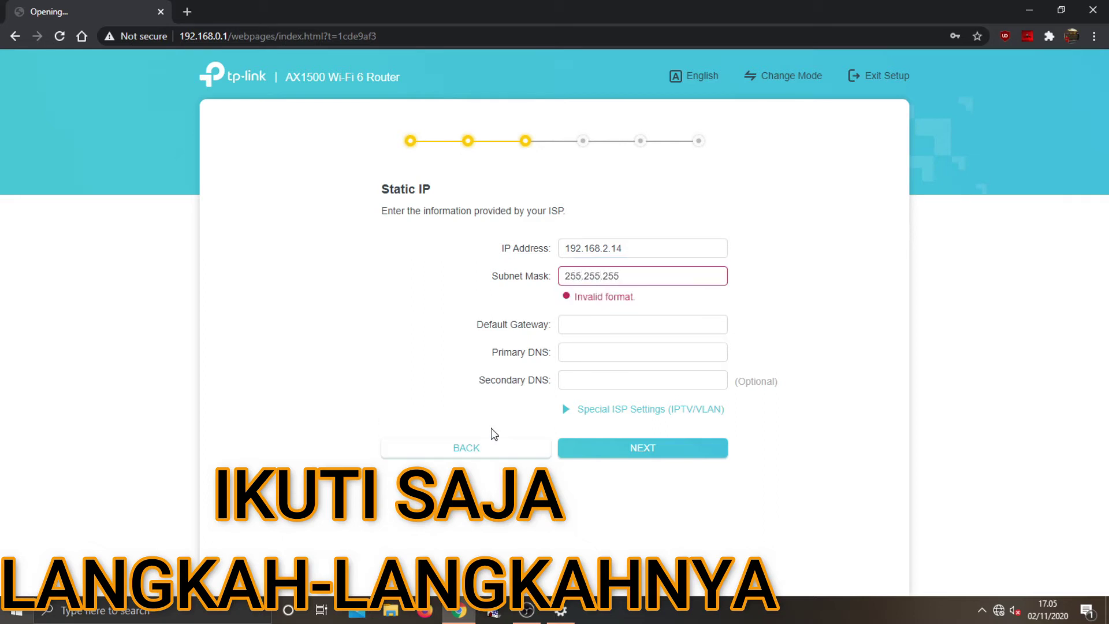
click(466, 446)
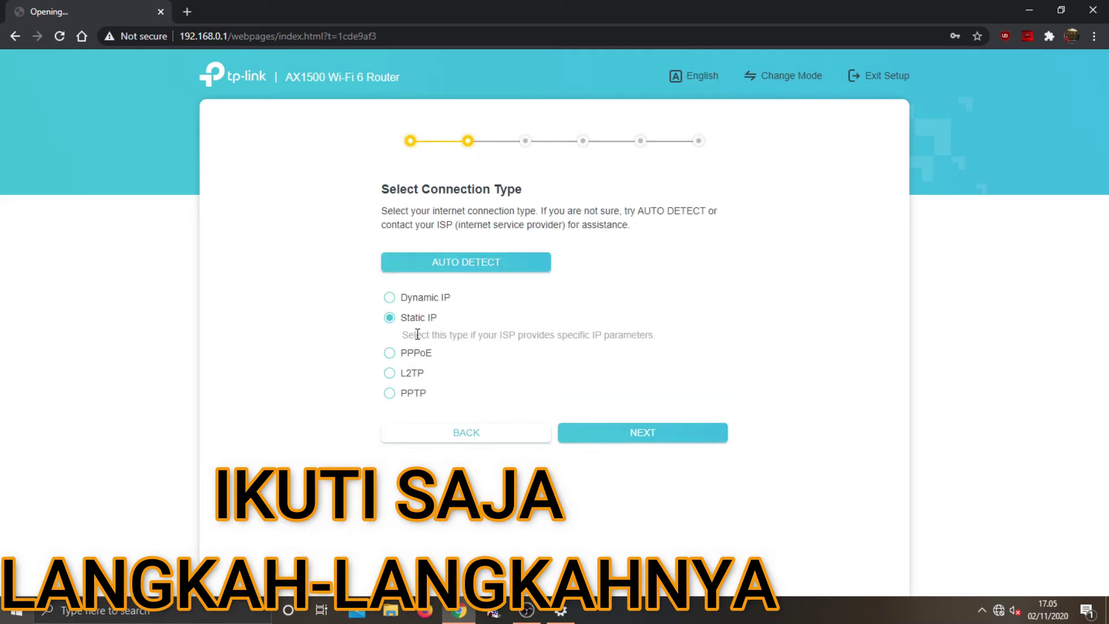
Auto-detect the connection as Dynamic IP and keep the default router MAC address
click(454, 262)
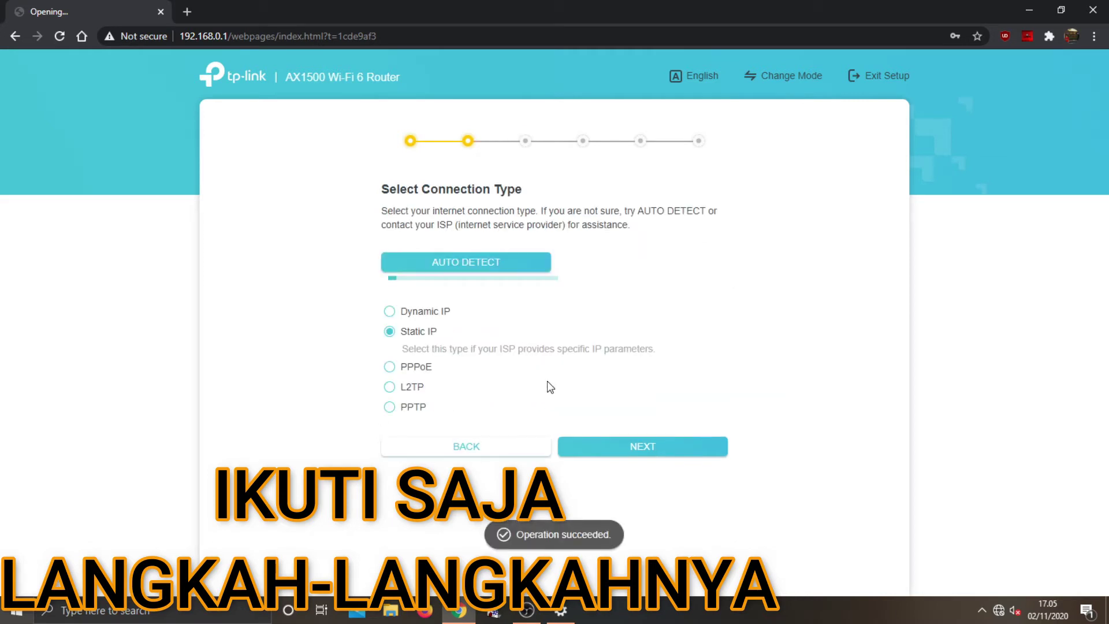
click(688, 454)
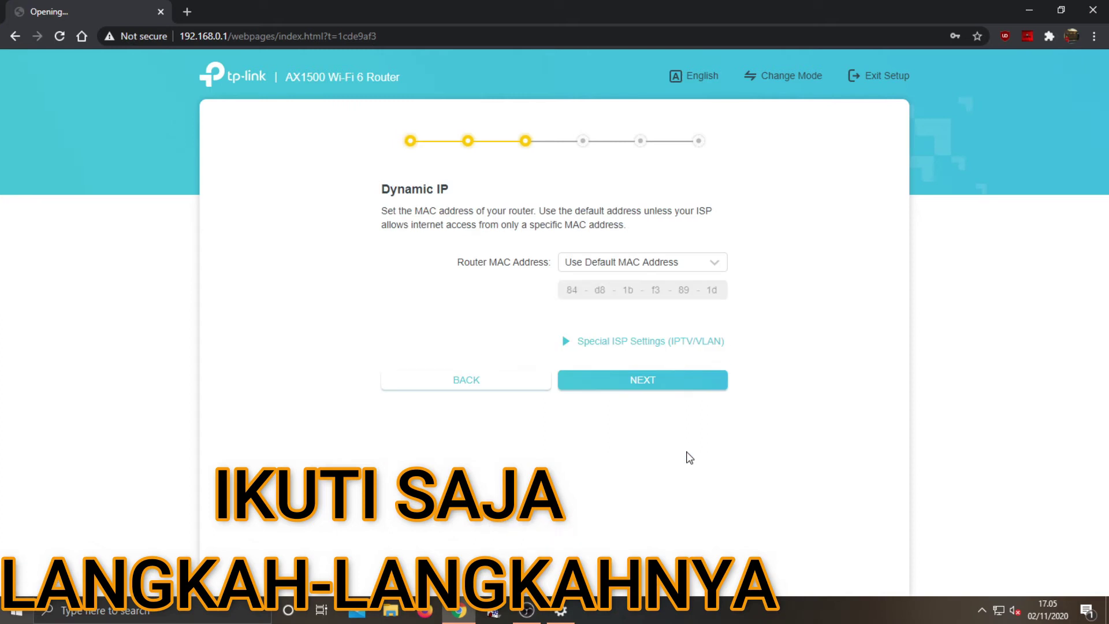
click(645, 277)
click(516, 333)
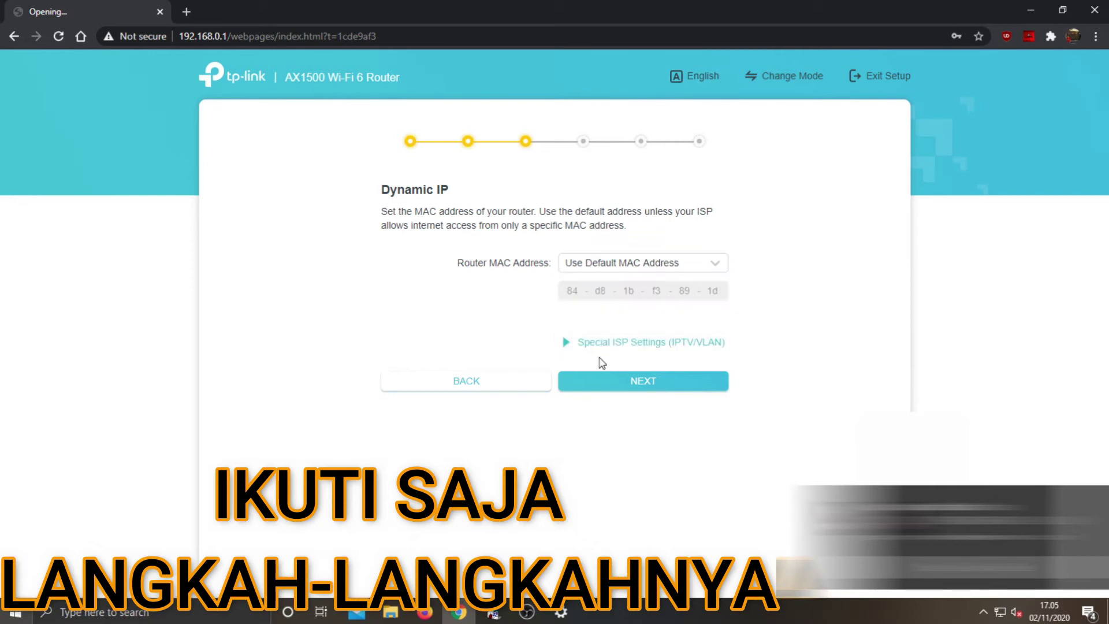
click(605, 380)
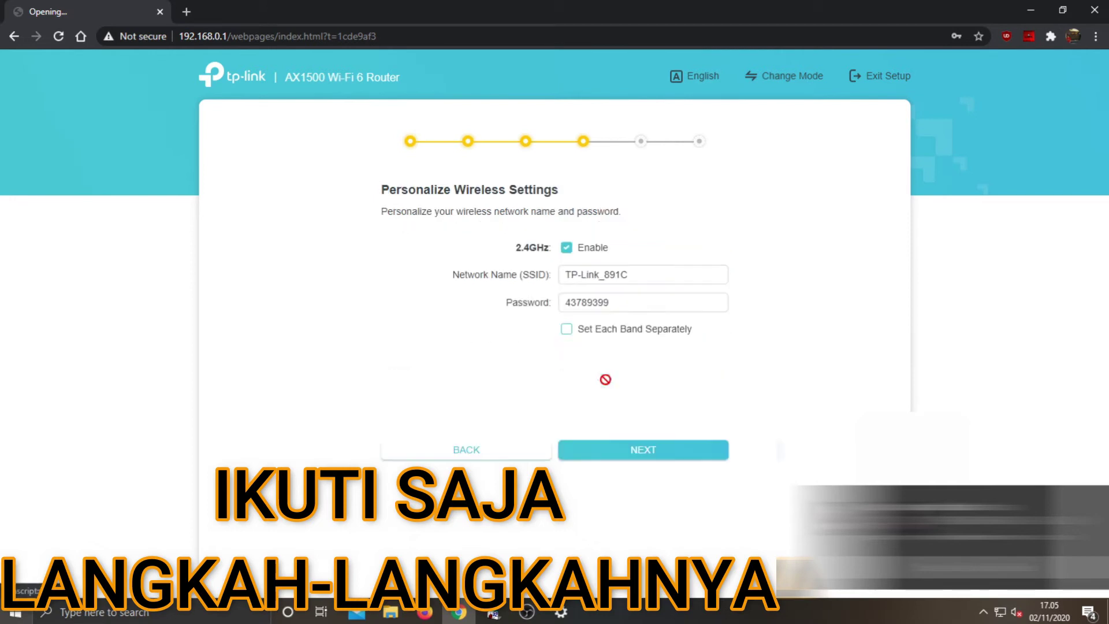
Set each band separately as TP-Link_891C and TP-Link_891C_5G and apply the wireless settings
click(606, 328)
click(630, 274)
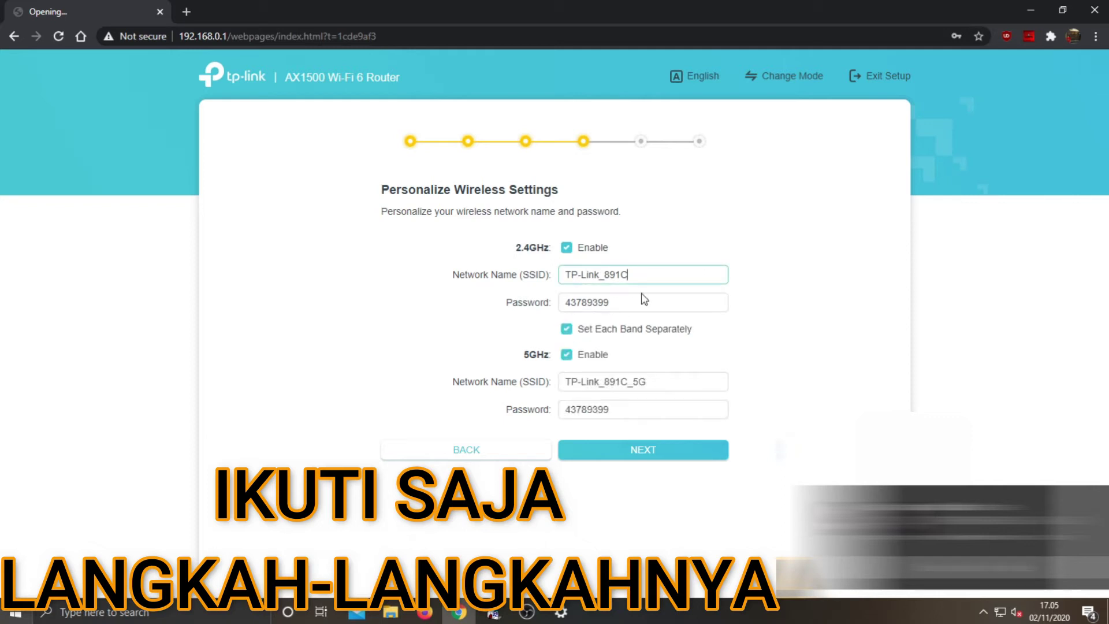
click(620, 450)
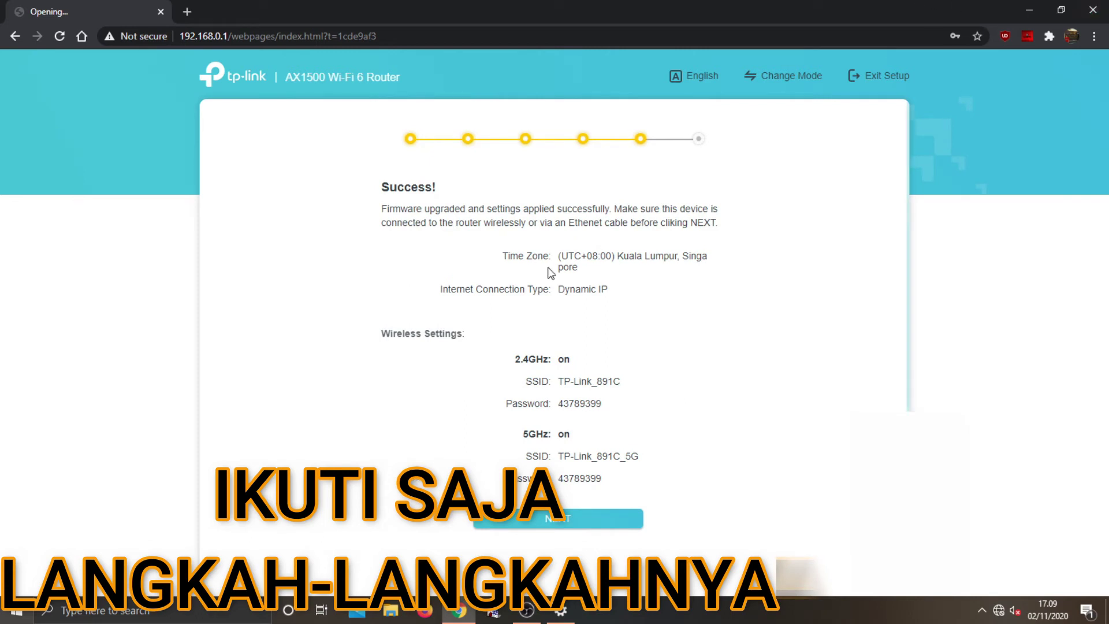
Finish the wizard, log in with the local admin password, and skip TP-Link Cloud sign-in
click(574, 517)
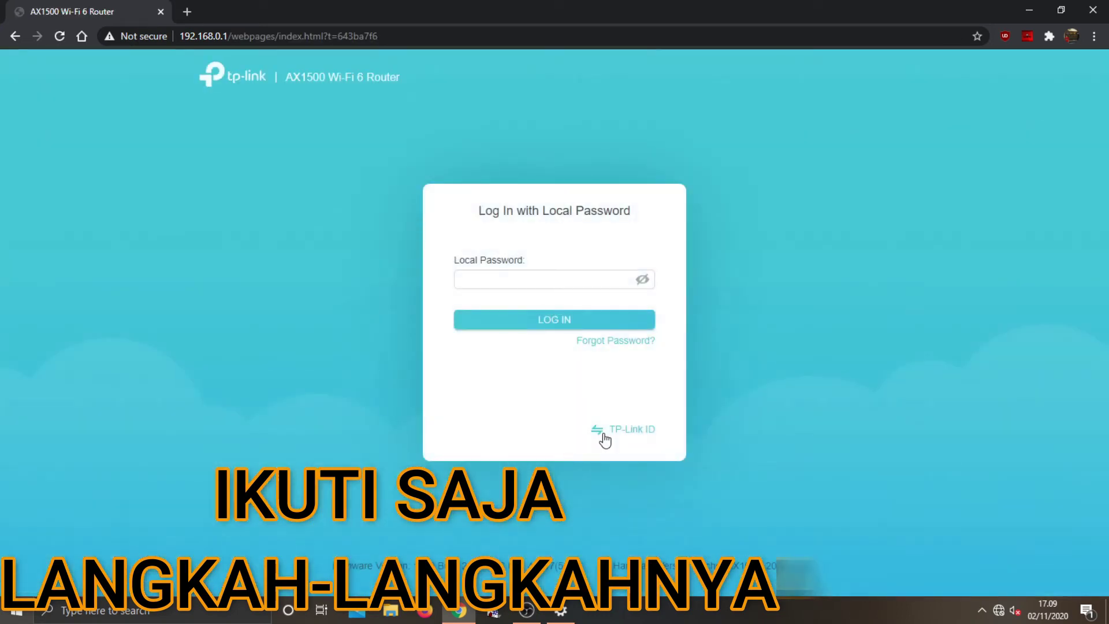
click(513, 278)
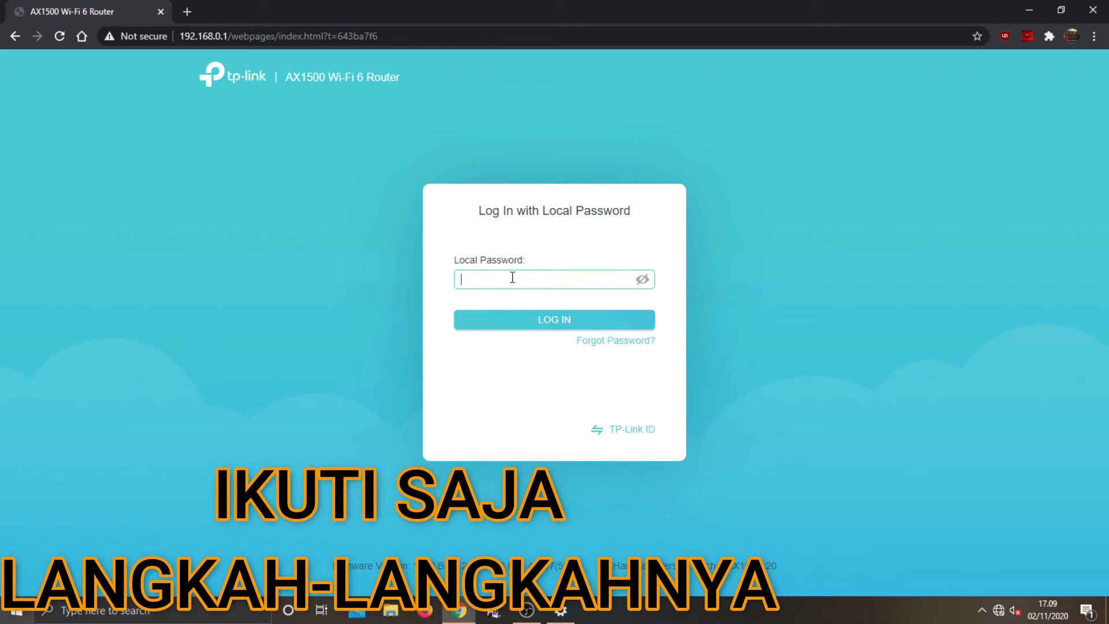
text(admin1234)
click(513, 321)
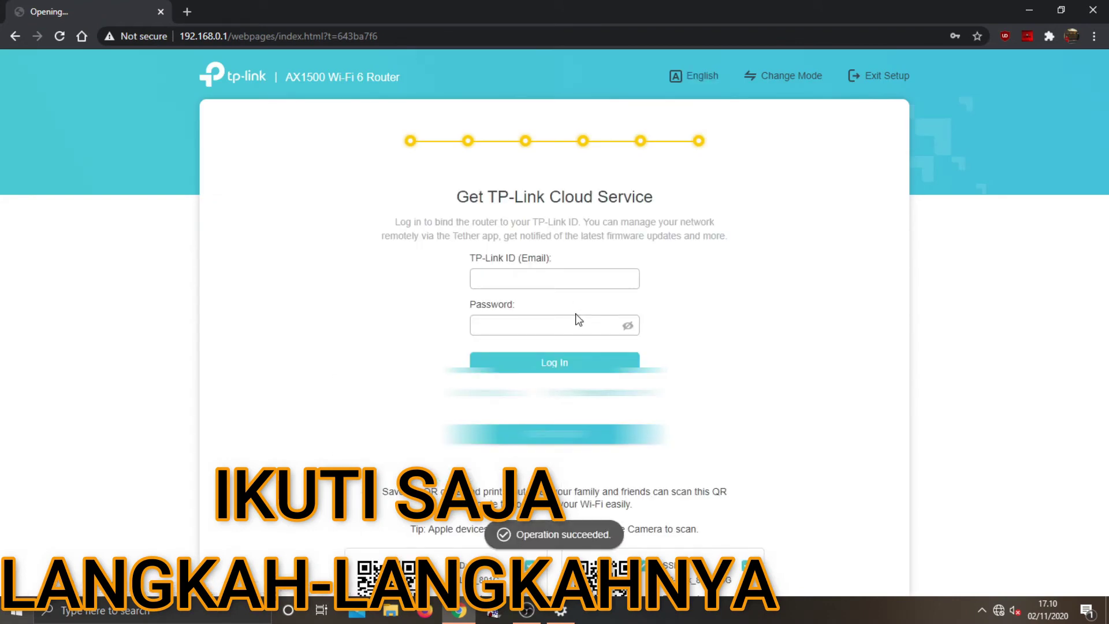
click(564, 439)
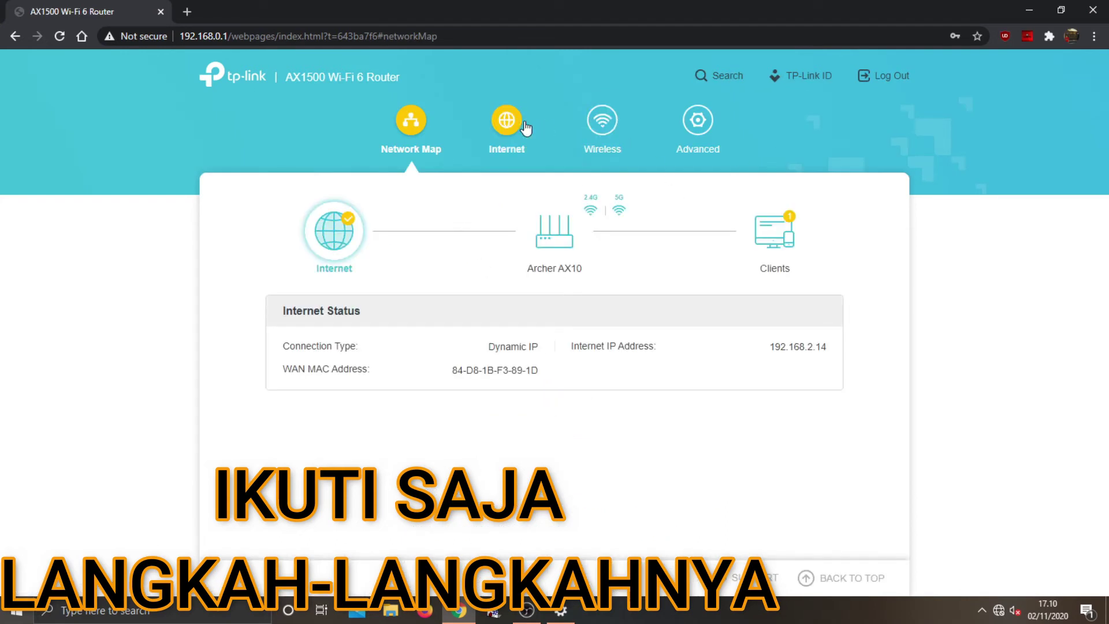
On the Internet page, try Static IP with address 192.168.2.14, then revert to Dynamic IP
click(504, 130)
click(563, 268)
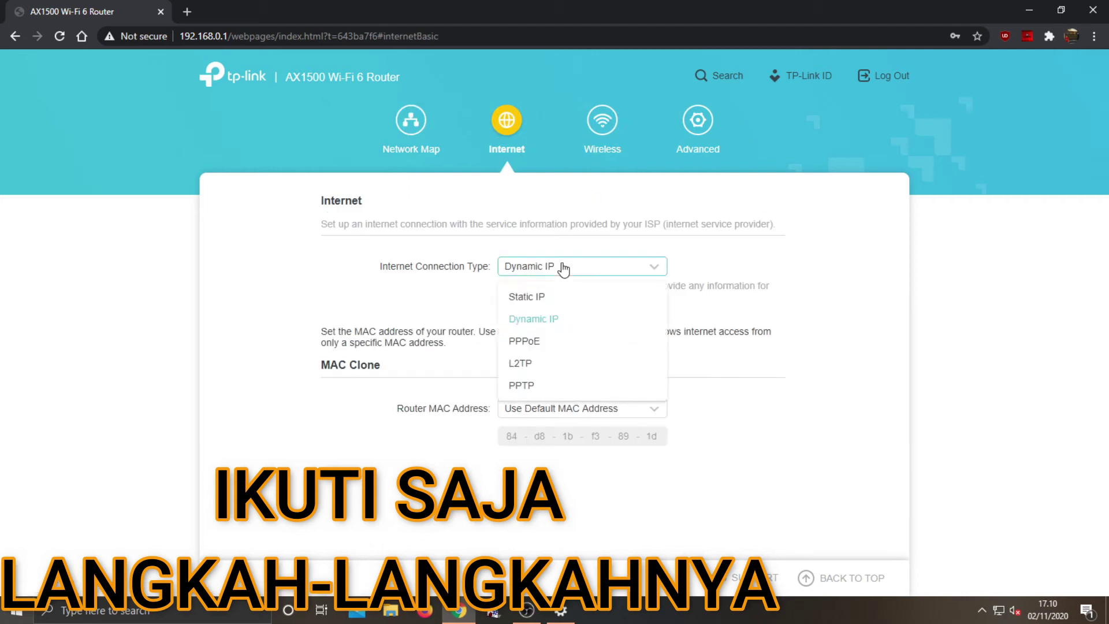
click(546, 295)
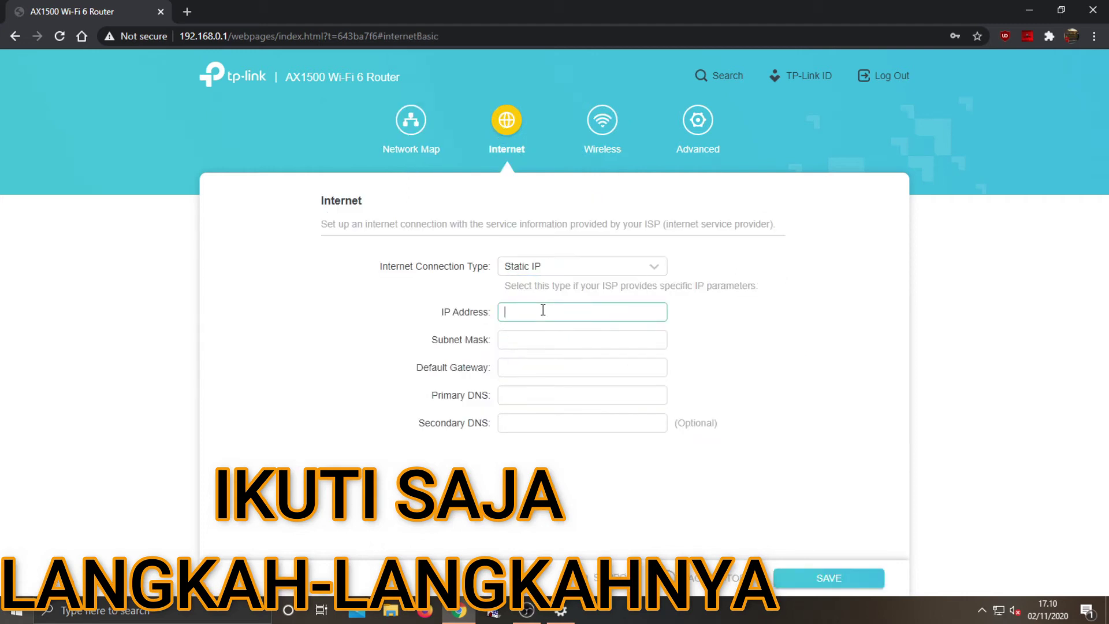
text(1492.168.2.14)
click(536, 340)
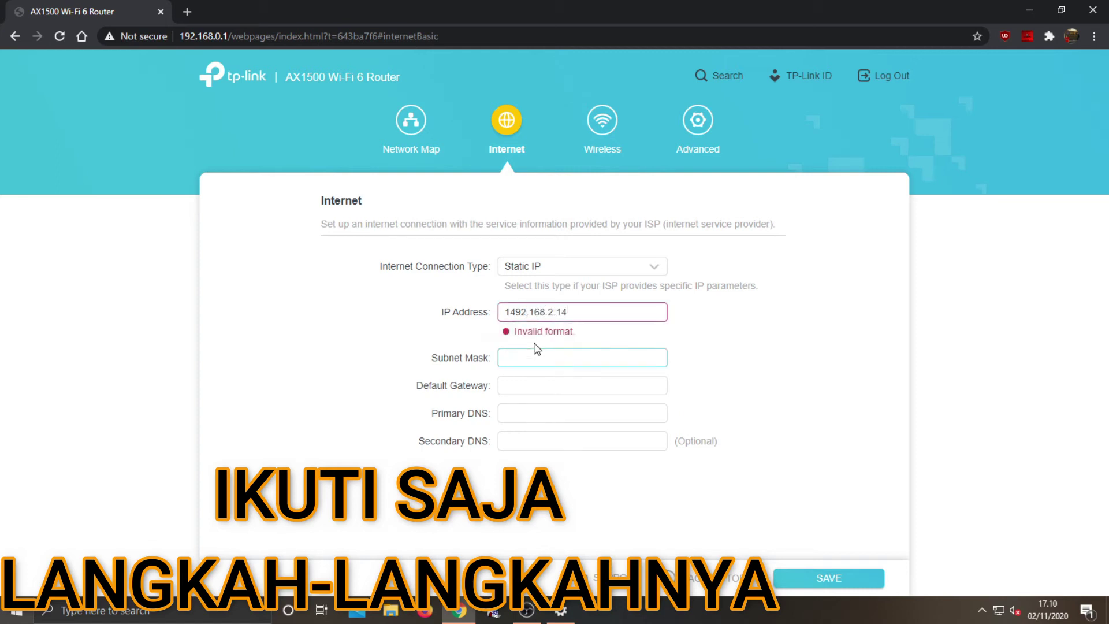
click(586, 311)
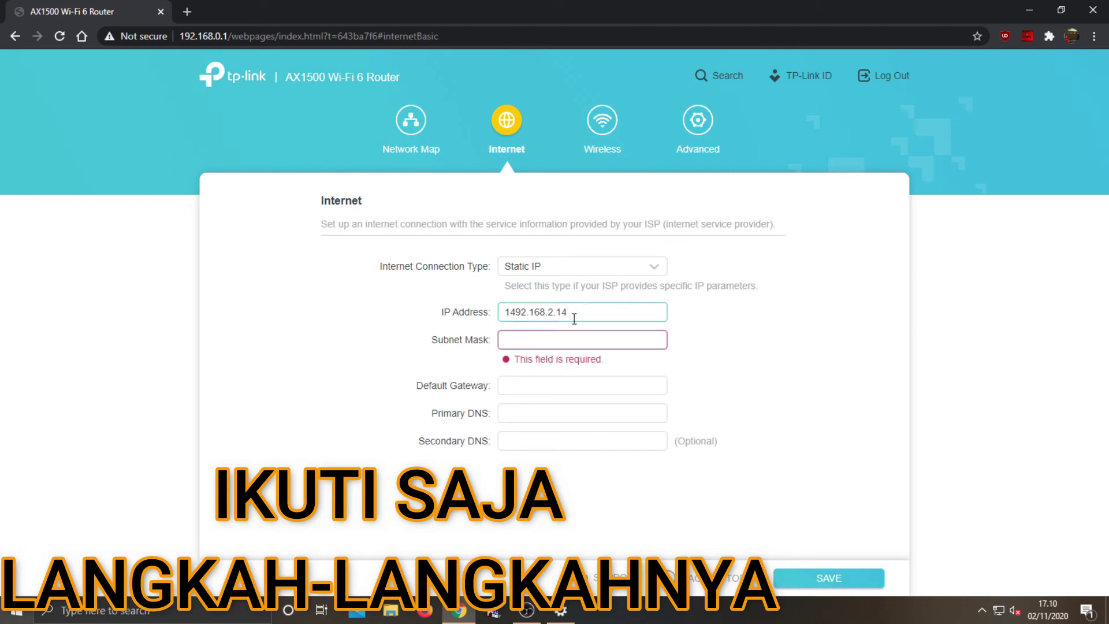
click(557, 339)
click(554, 270)
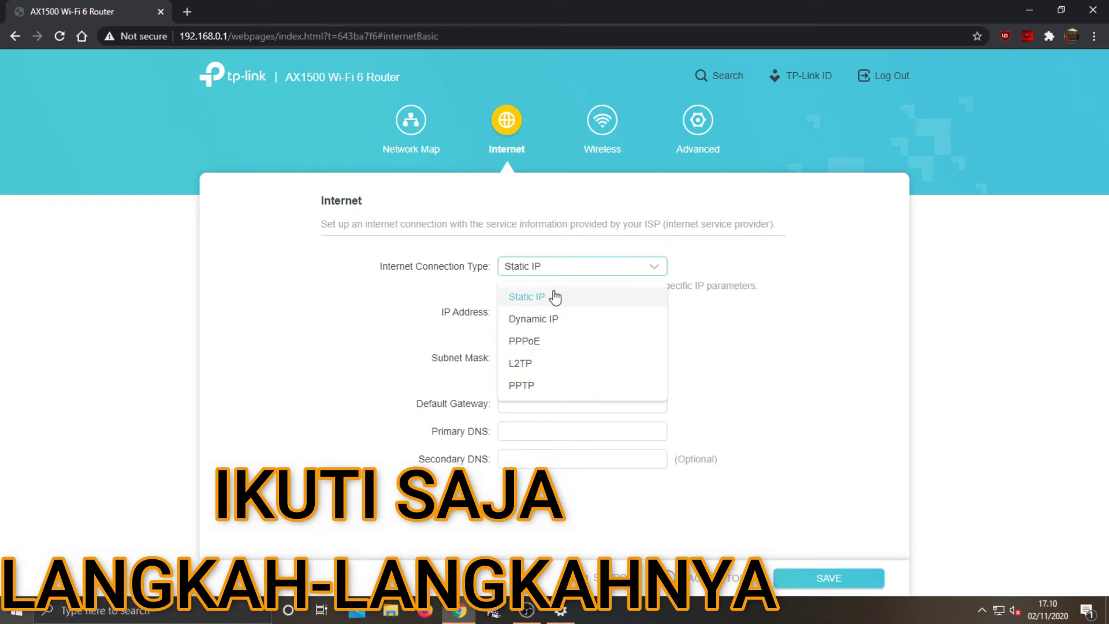
click(552, 317)
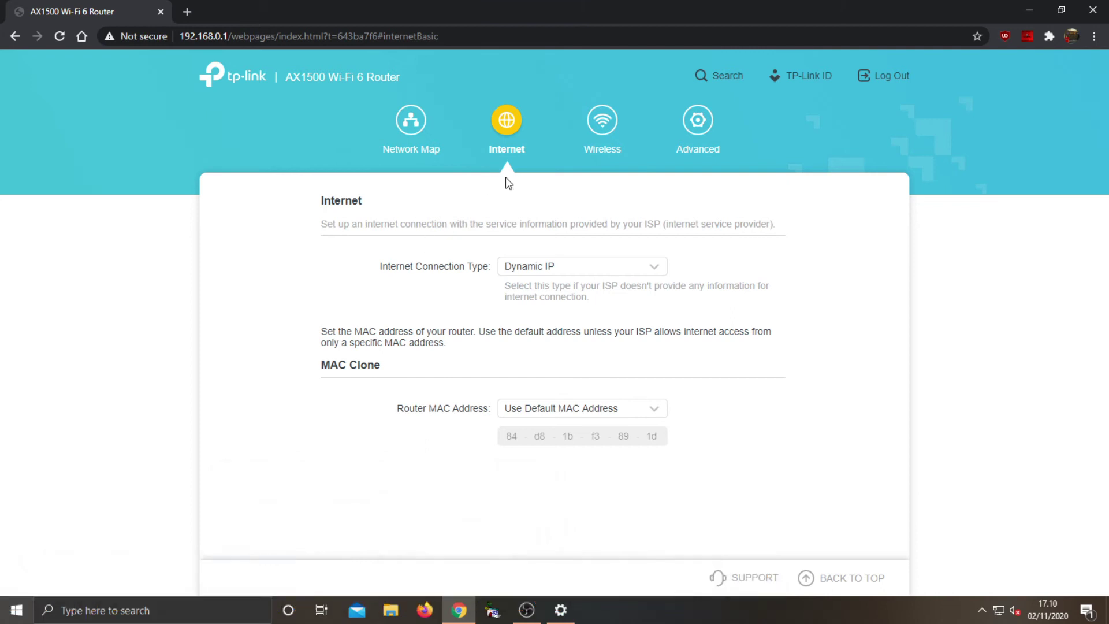
Edit the 2.4GHz network name and 5GHz password on the Wireless page and save them
click(603, 120)
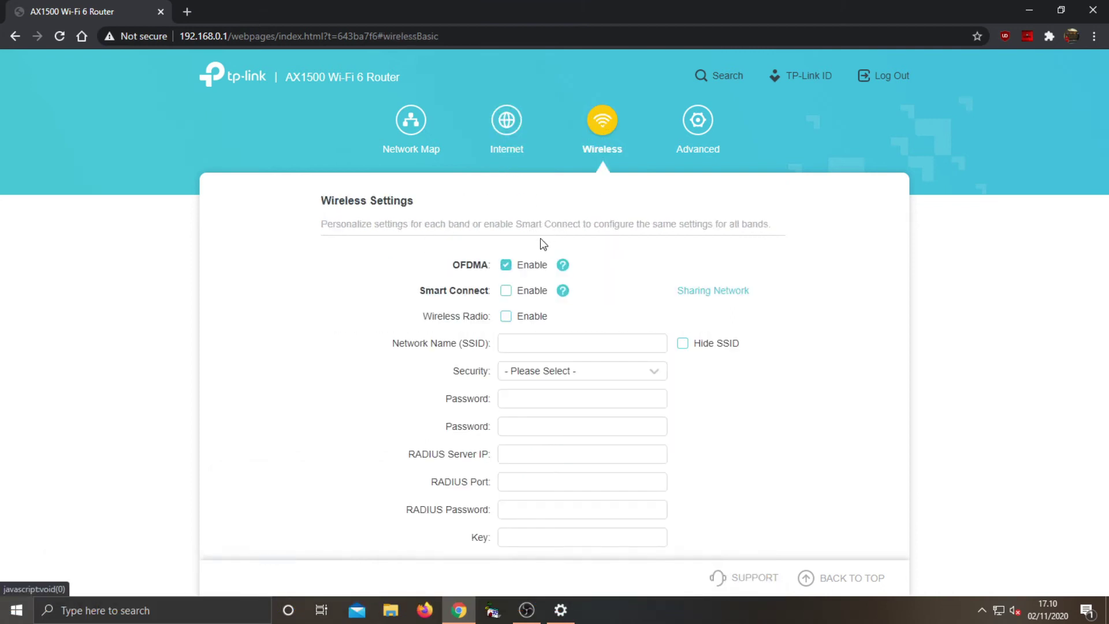
scroll(526, 276, down, 3)
scroll(526, 276, up, 1)
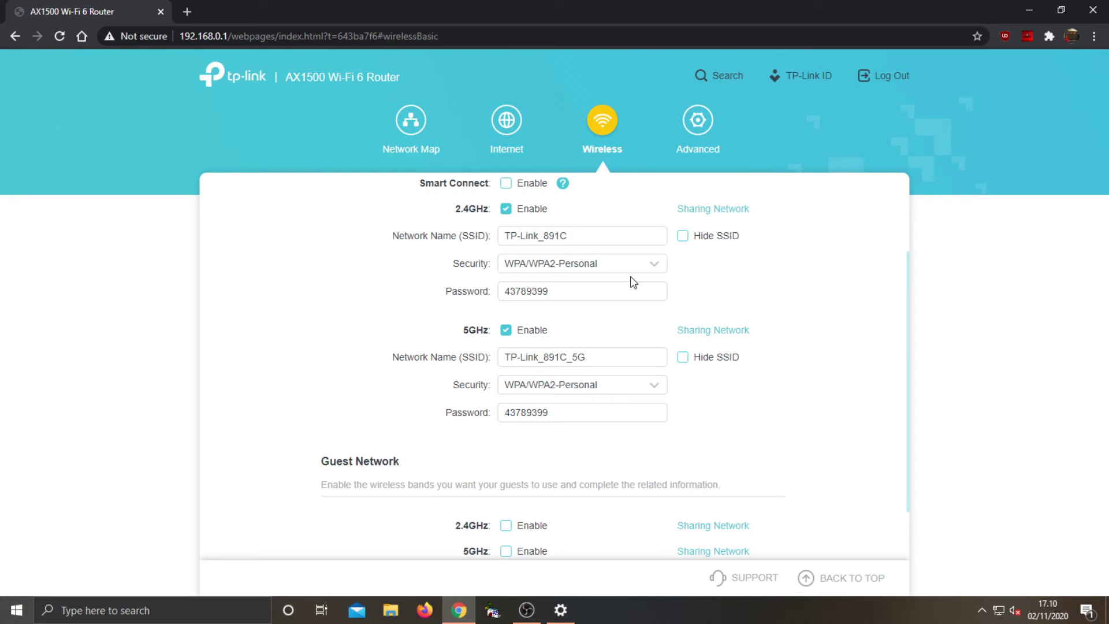
click(577, 235)
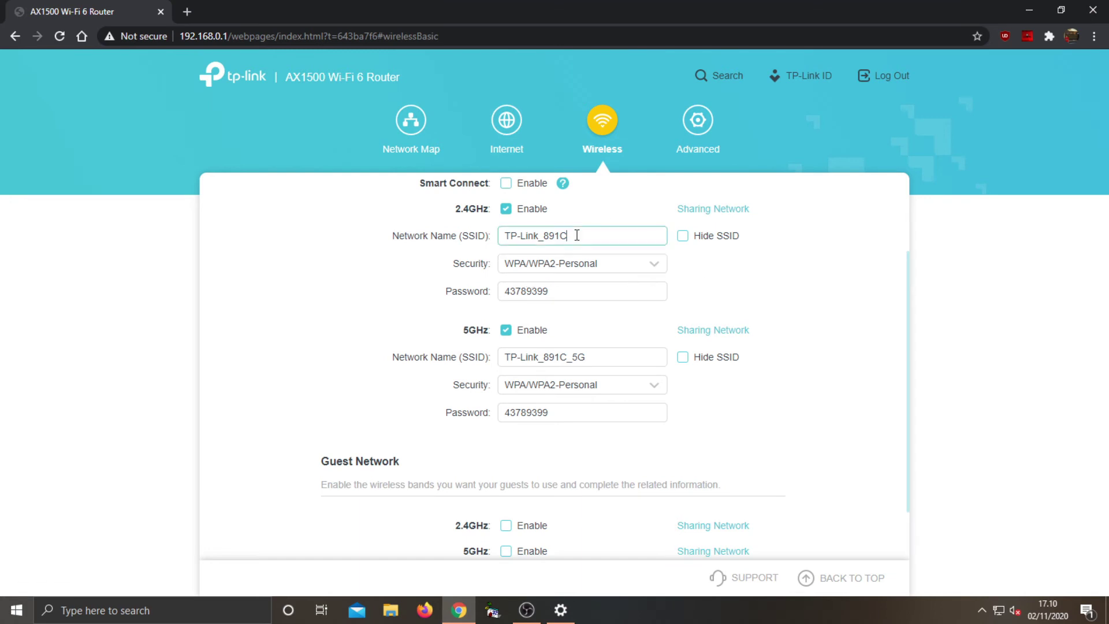
key(BackSpace)
key(BackSpace)
key(BackSpace)
key(BackSpace)
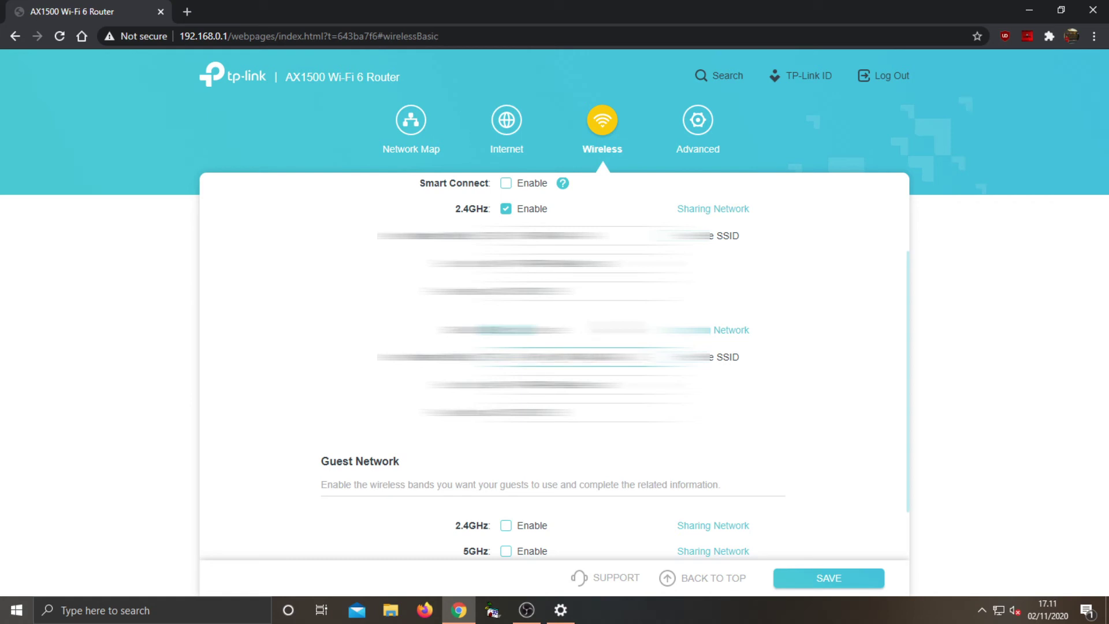
click(625, 427)
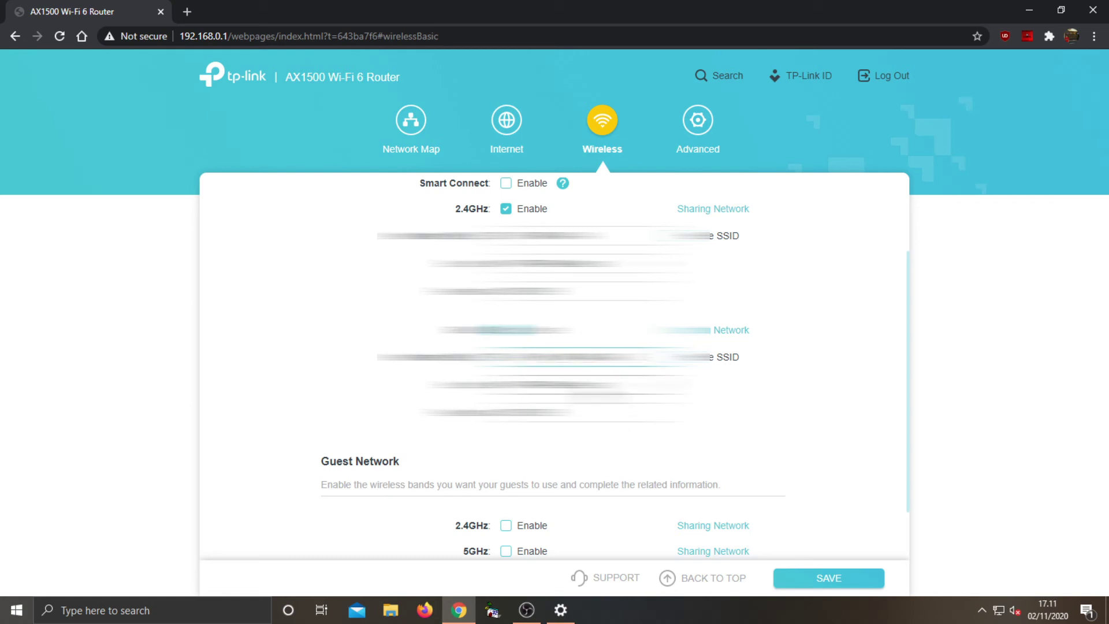
scroll(625, 427, down, 1)
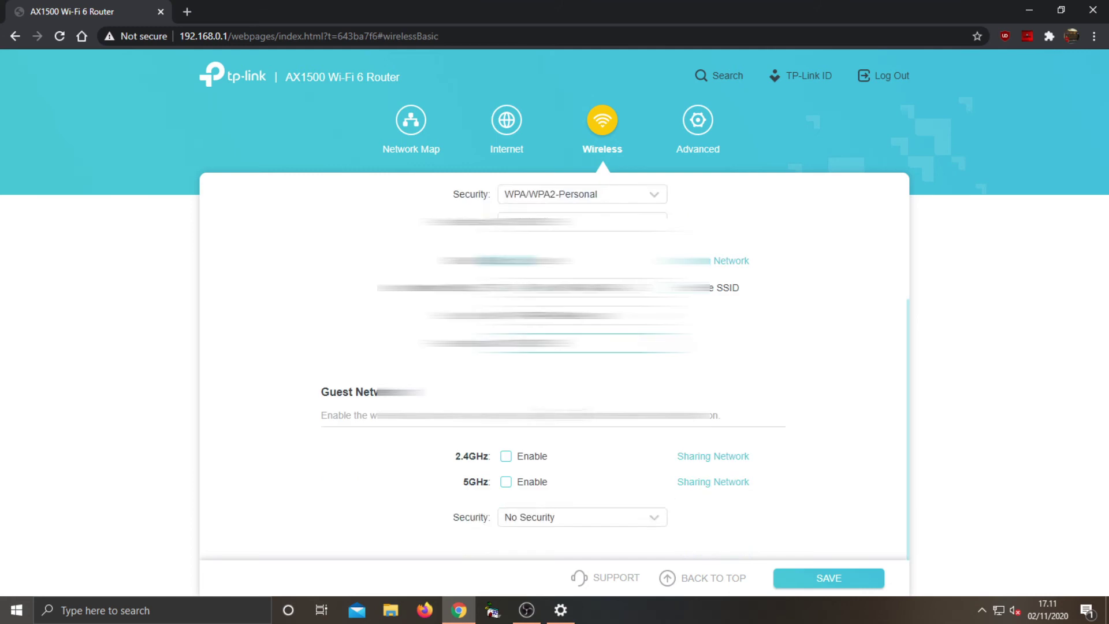
click(805, 577)
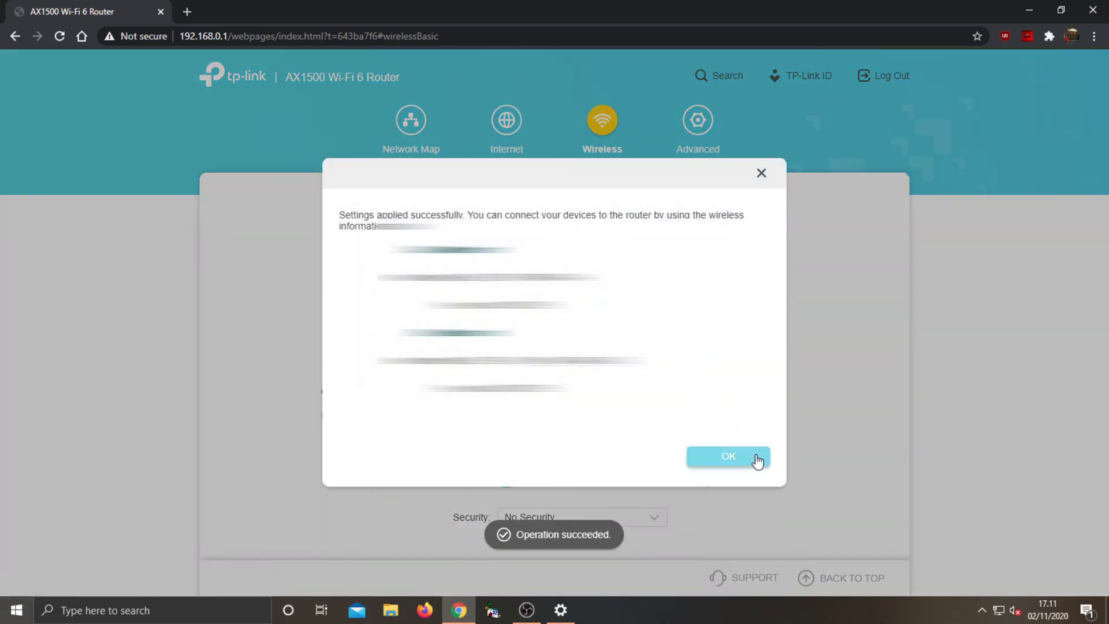
click(757, 456)
Browse the Advanced network pages: Internet, LAN (192.168.0.1/255.255.255.0) and IPTV/VLAN
click(692, 124)
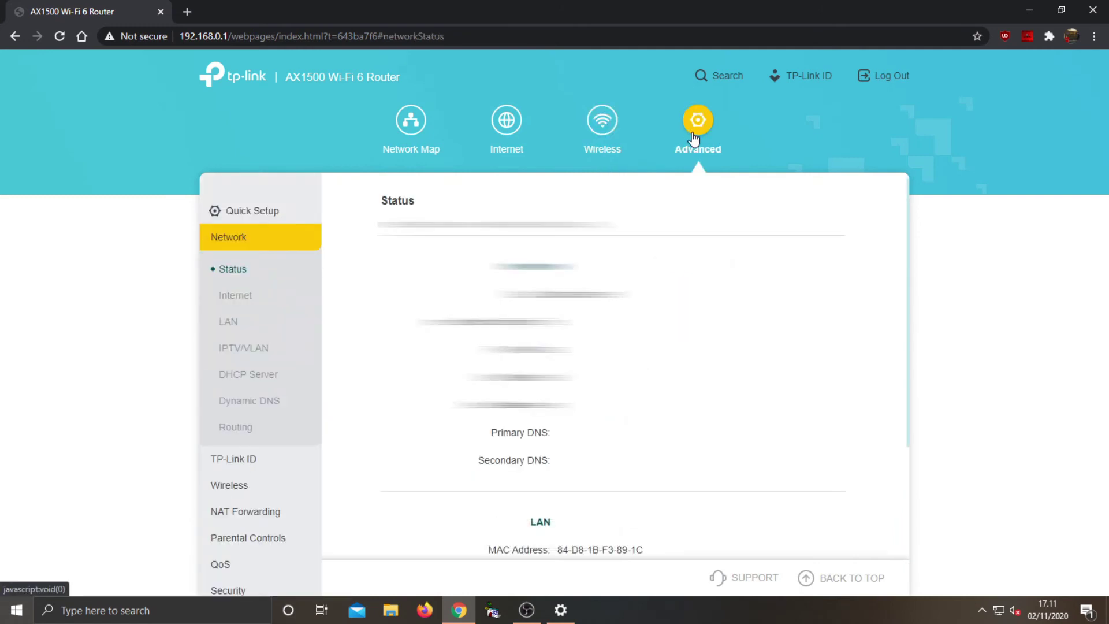
scroll(614, 248, down, 5)
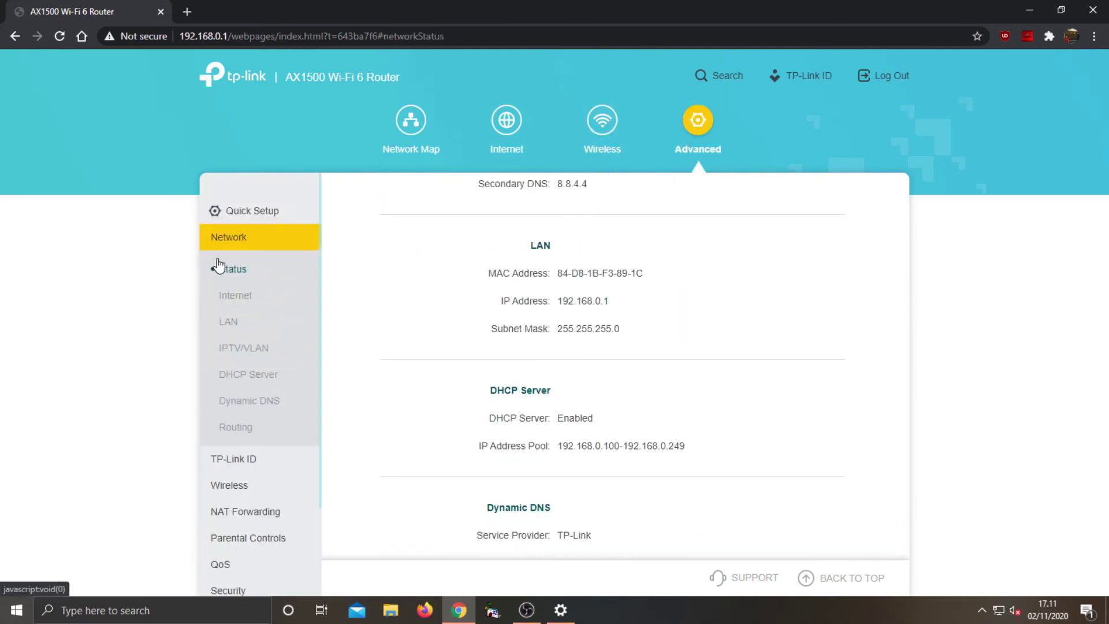
click(235, 296)
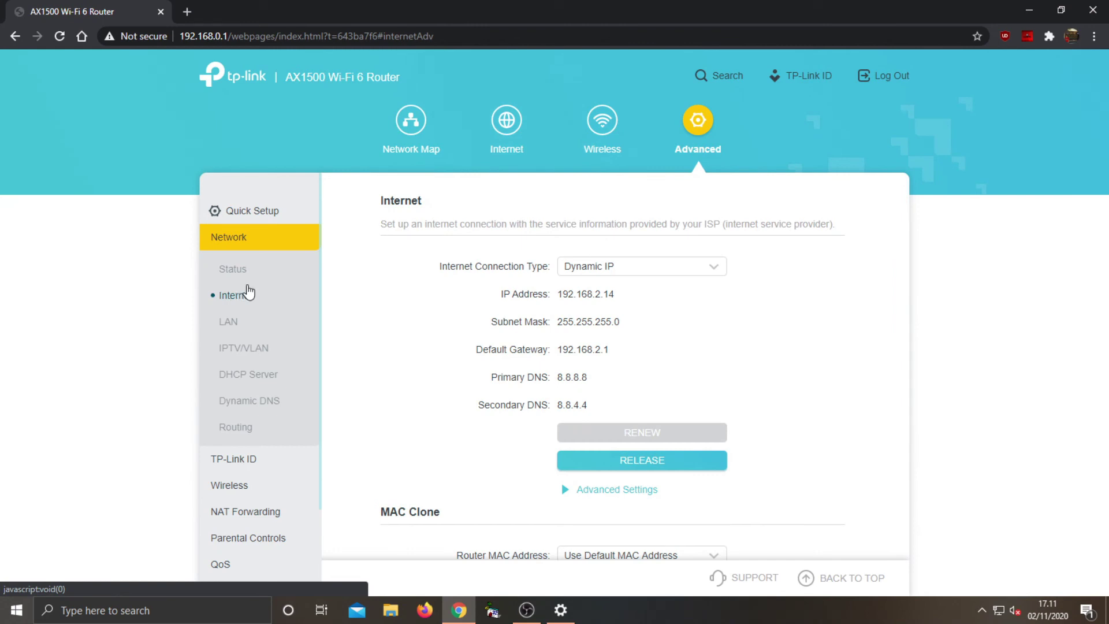
scroll(577, 335, down, 3)
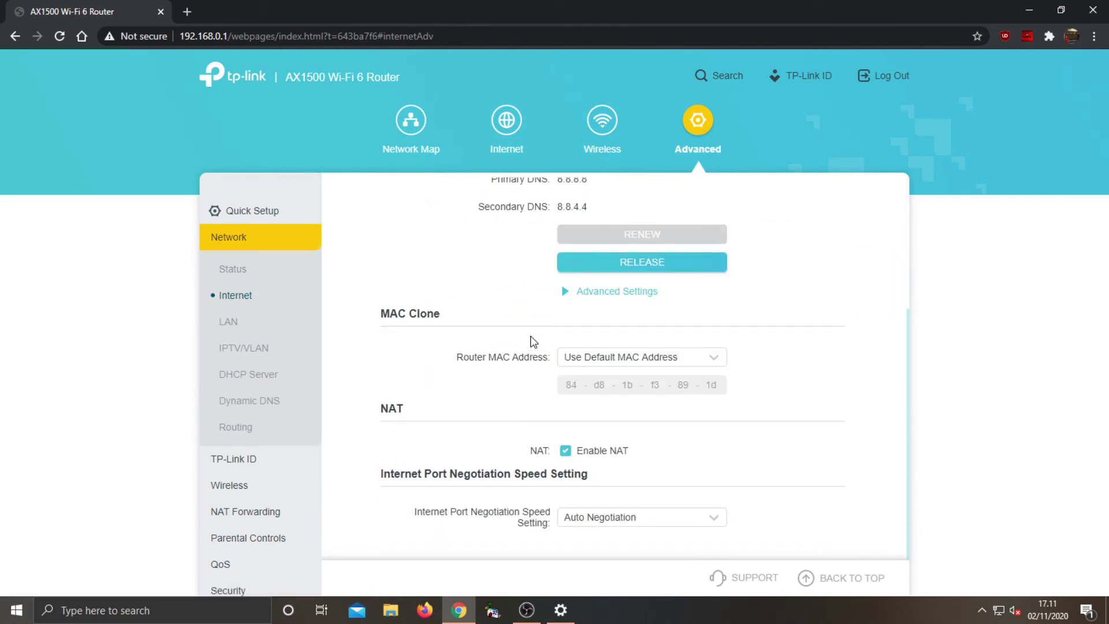
click(236, 322)
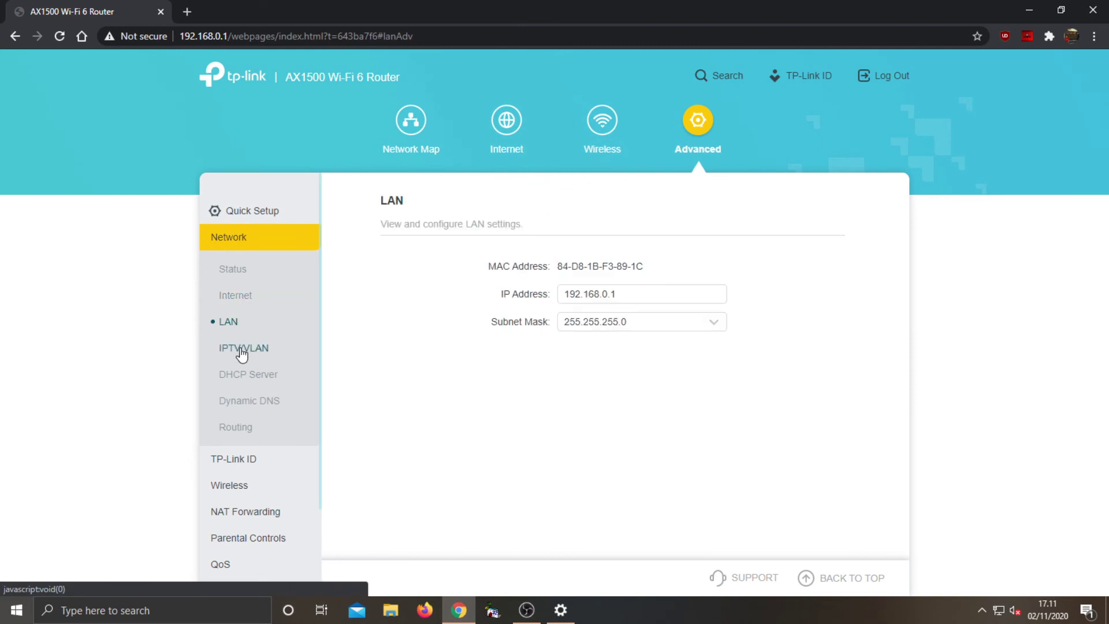
click(241, 350)
Try saving DHCP pool 10.10.10.2–10.10.10.14 (rejected as off-subnet), then view Dynamic DNS
click(239, 375)
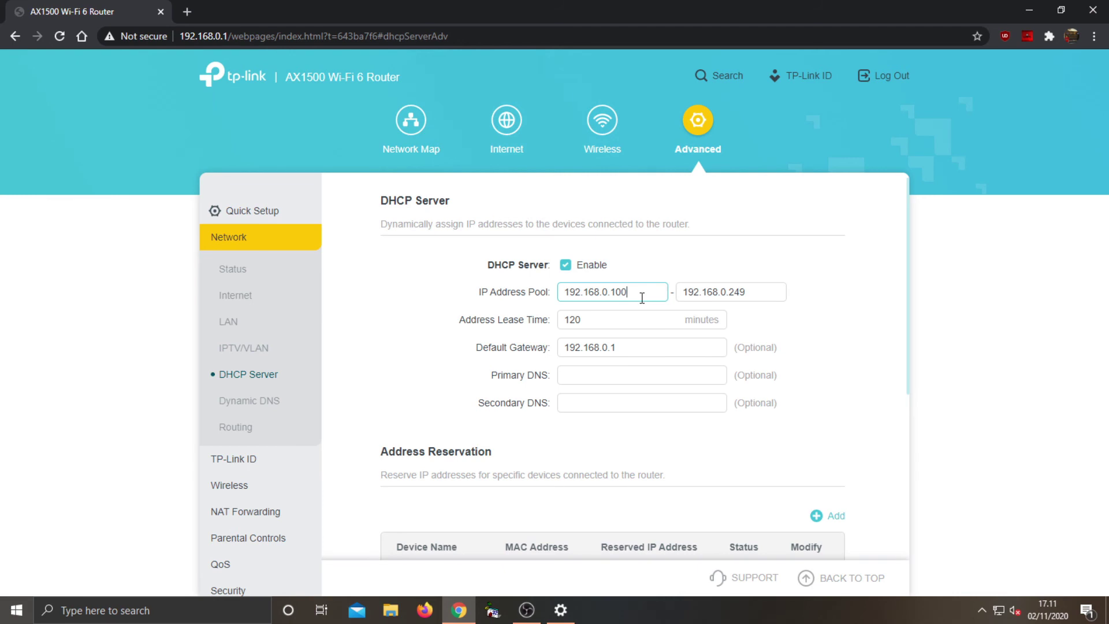
key(BackSpace)
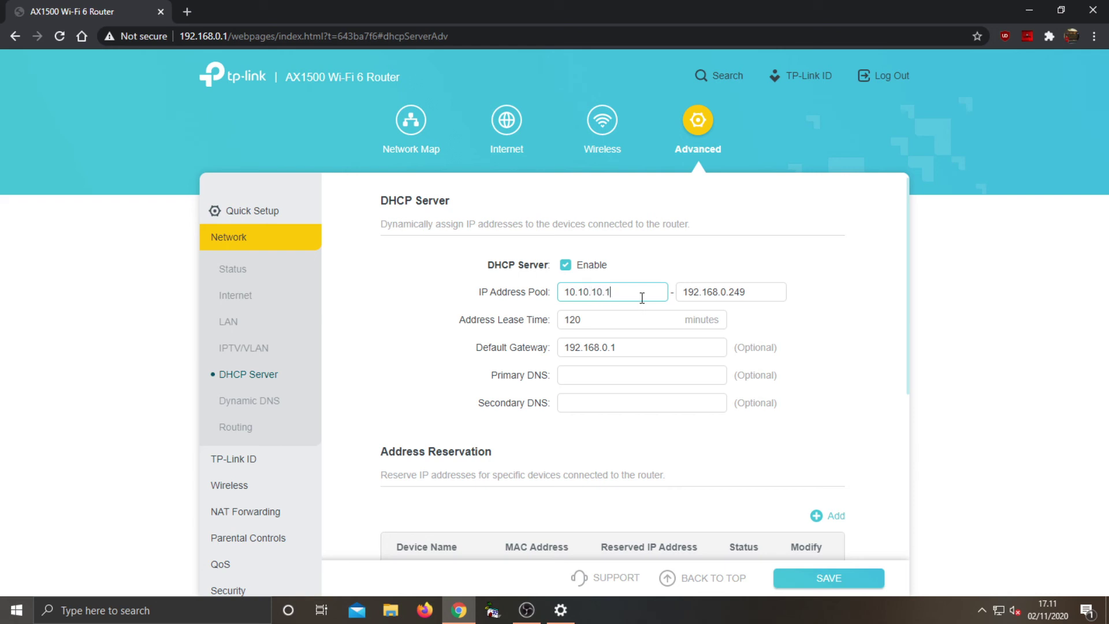
click(756, 291)
key(BackSpace)
key(BackSpace)
key(BackSpace)
key(BackSpace)
key(BackSpace)
key(BackSpace)
key(BackSpace)
key(BackSpace)
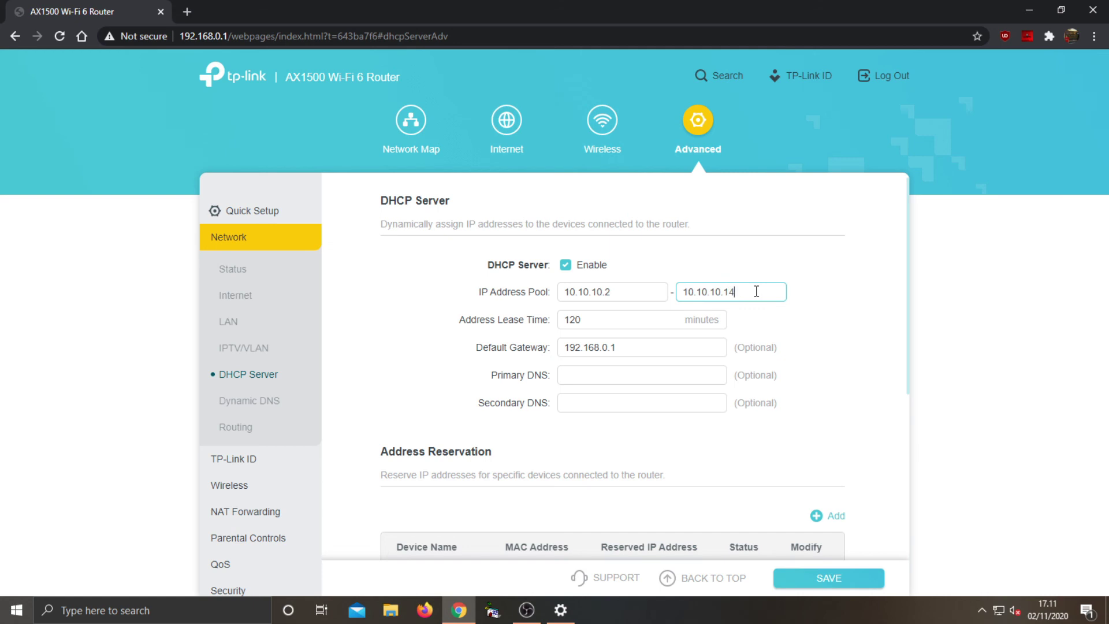
scroll(721, 324, down, 1)
click(650, 254)
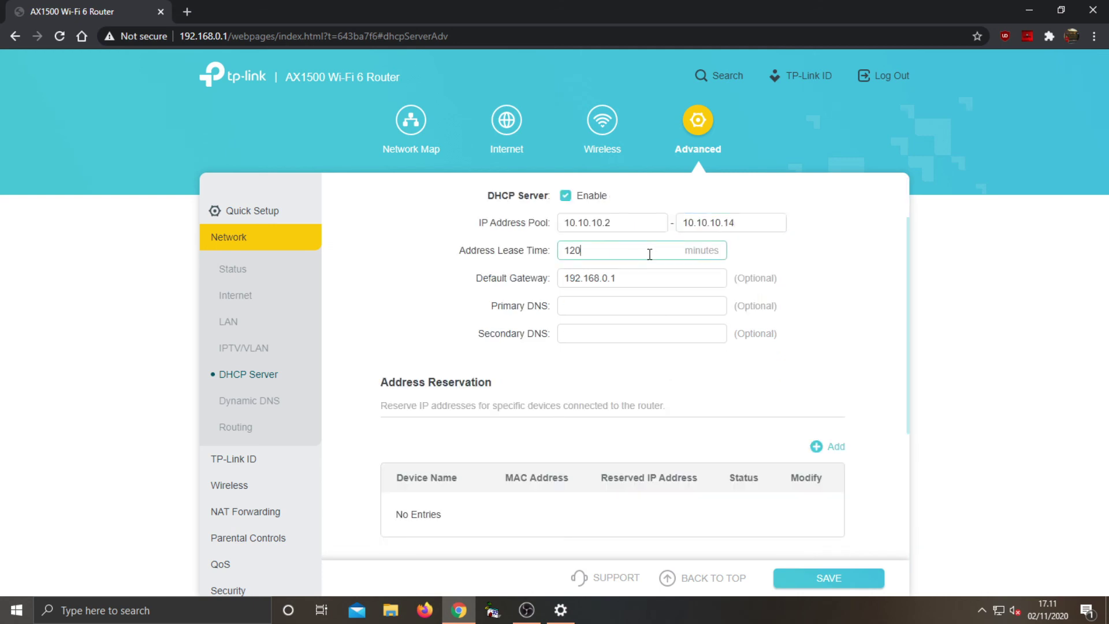
click(830, 579)
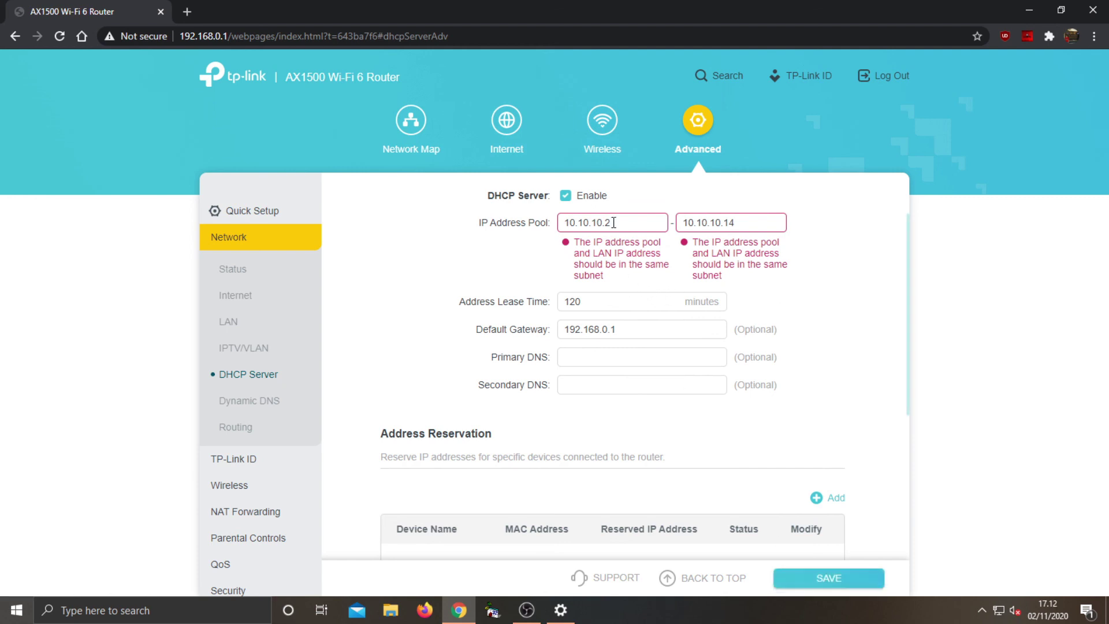
click(243, 401)
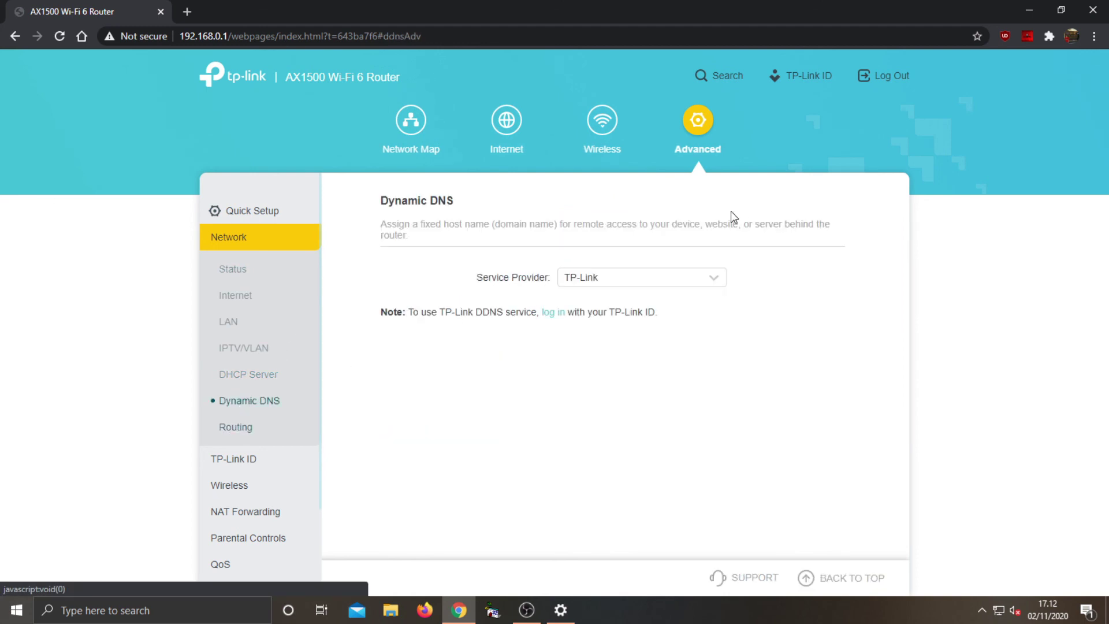
Check the Dynamic DNS service provider list without changing it, then view the TP-Link ID page
click(675, 280)
click(674, 280)
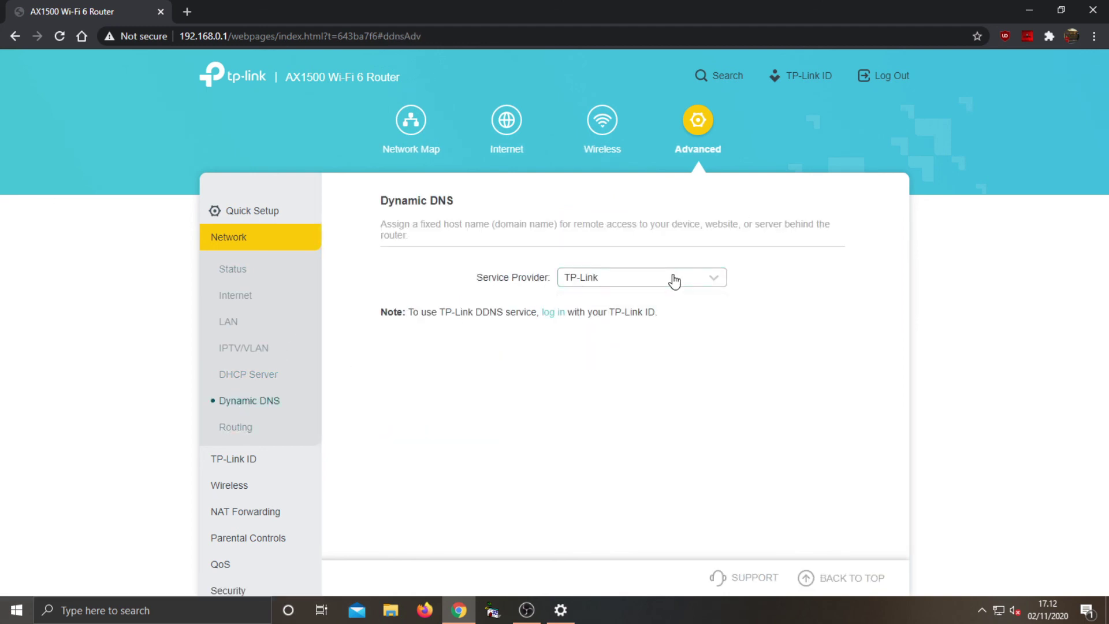
scroll(260, 381, down, 2)
click(242, 357)
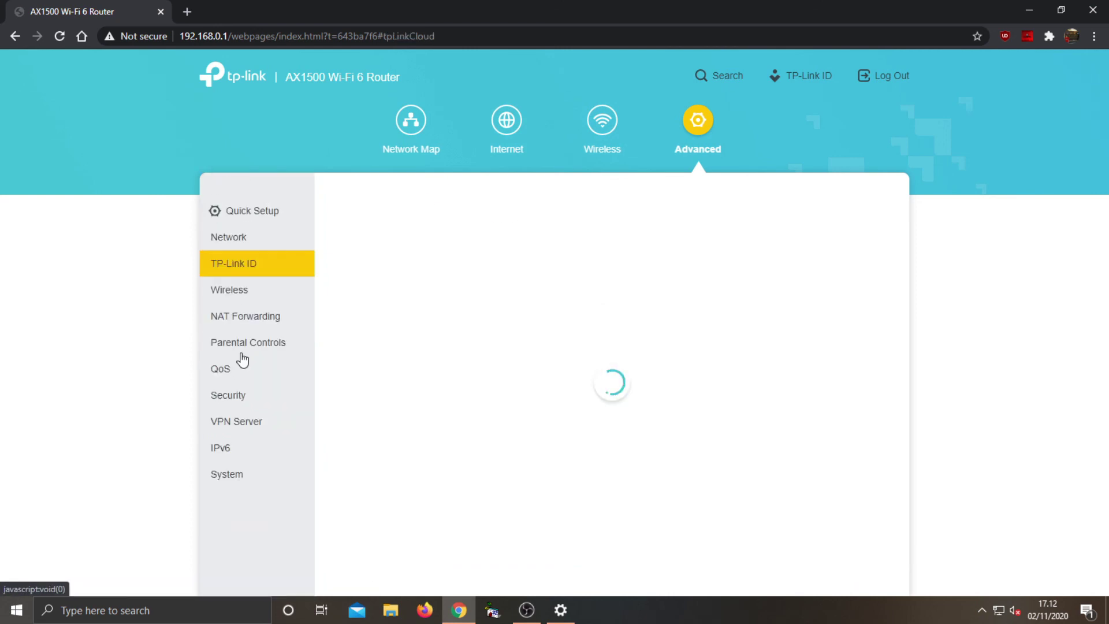
Review Advanced Wireless Settings for the 2.4GHz 3R WIFI MATANA network, then expand NAT Forwarding
click(265, 297)
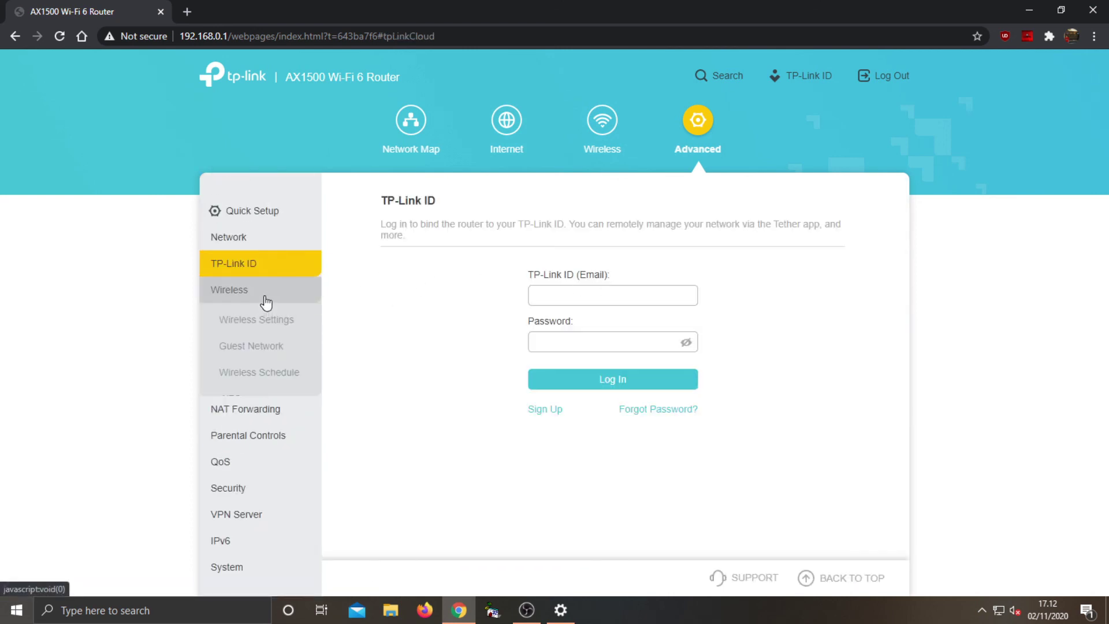
click(261, 324)
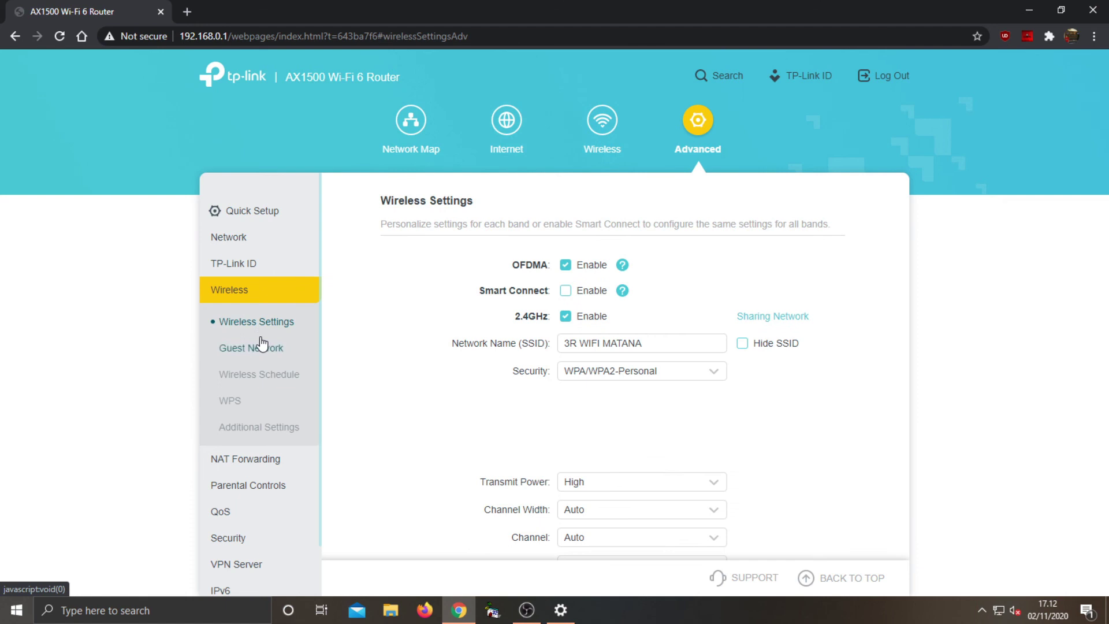
scroll(260, 346, down, 1)
click(296, 406)
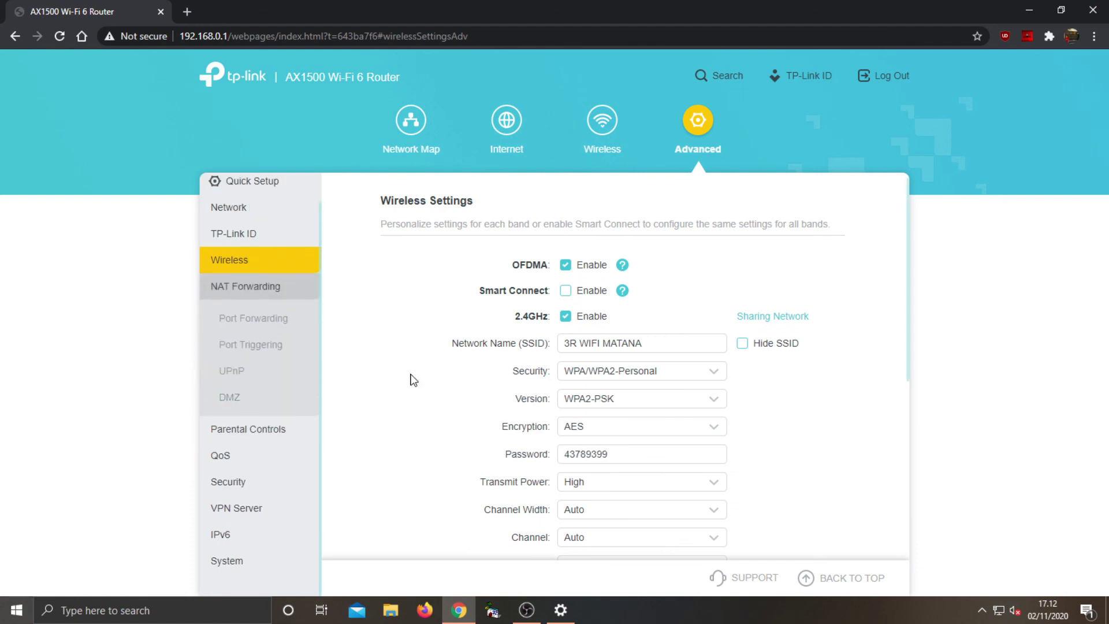
Stop the screen recording in OBS
mouse_move(537, 610)
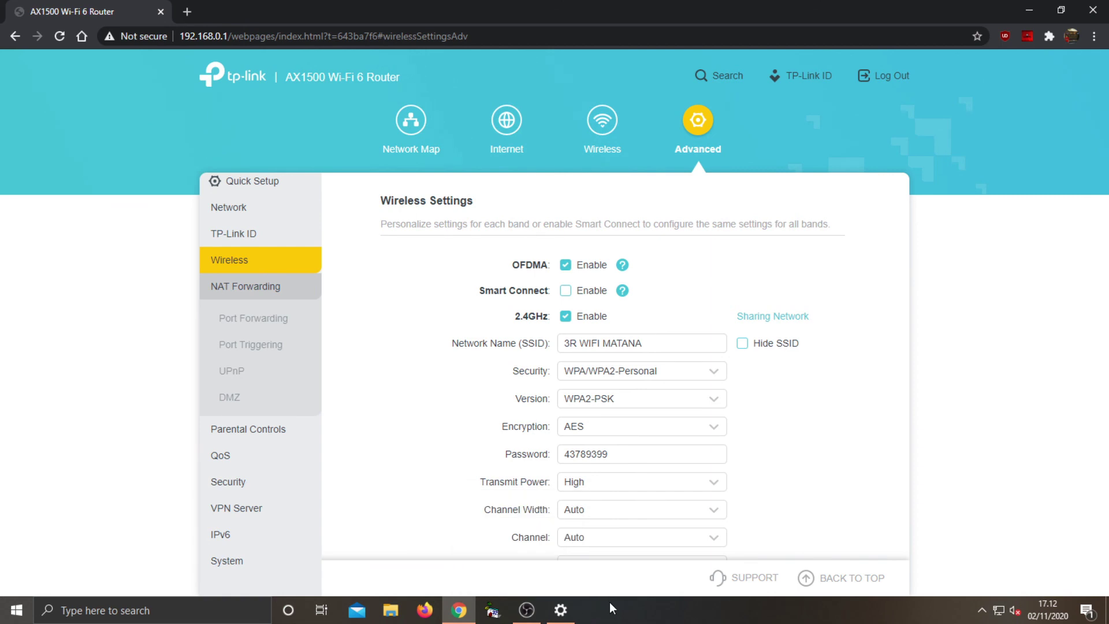
click(527, 609)
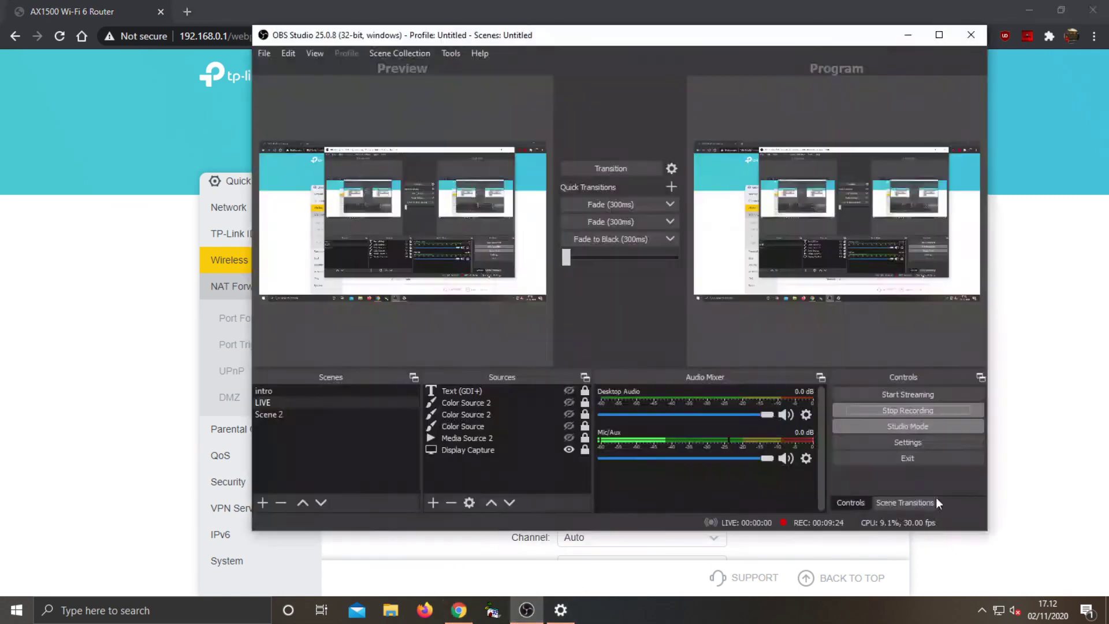
click(901, 411)
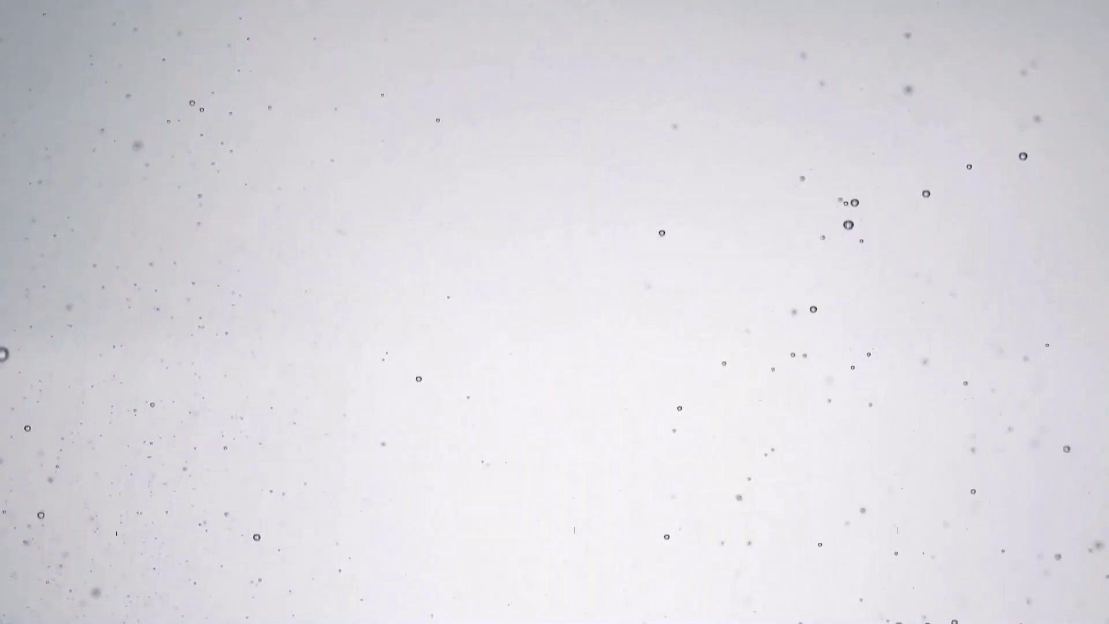